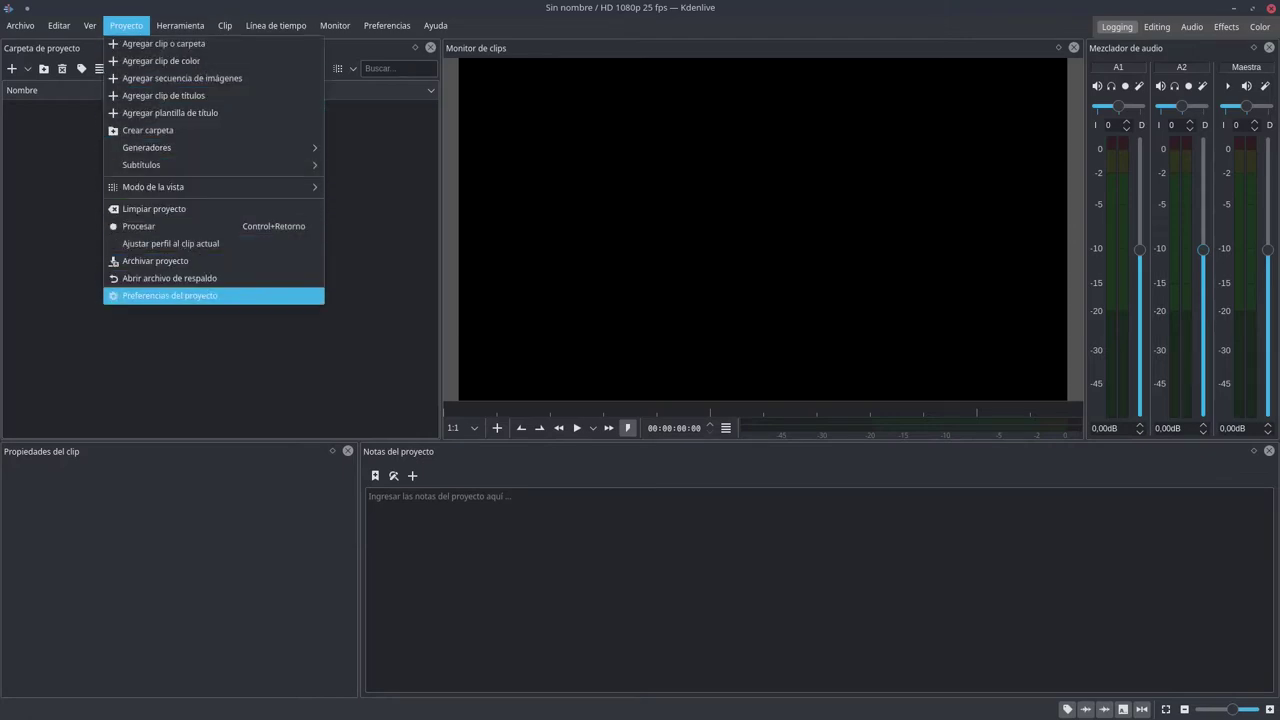
# Step: Open the project preferences and look through the Full HD 1080 profiles around HD 1080p 25 fps
pyautogui.click(170, 295)
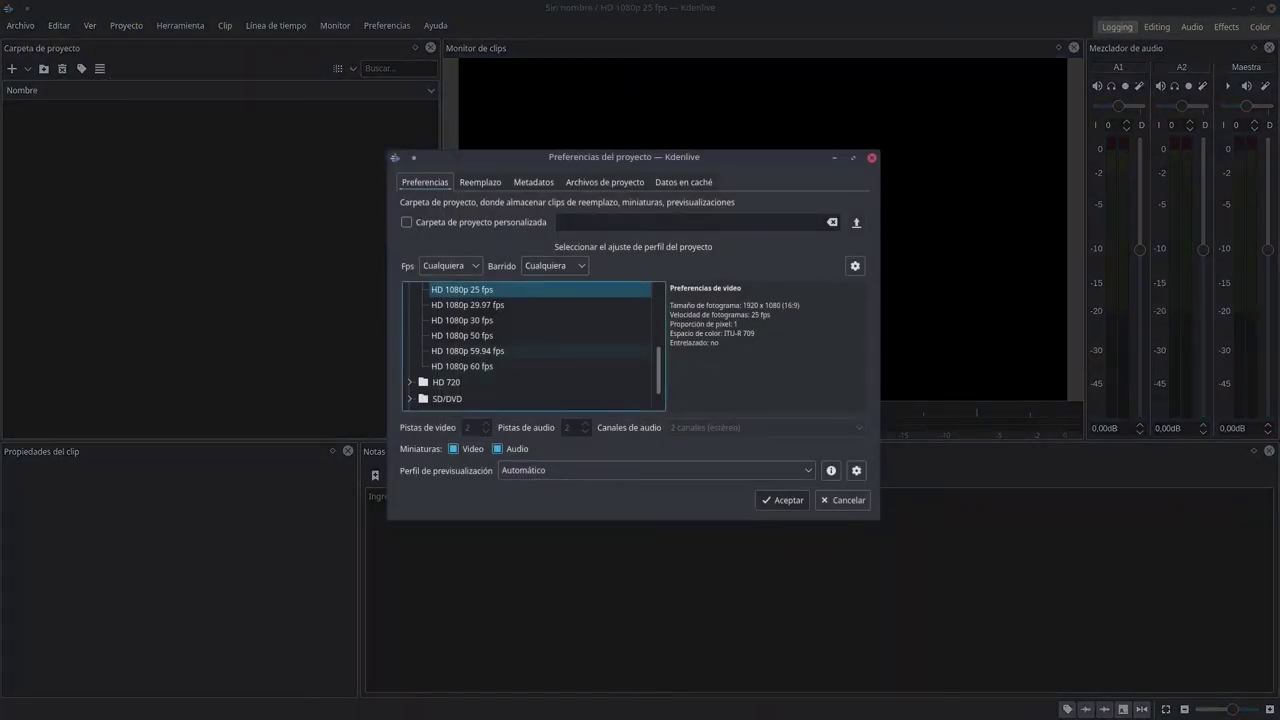
pyautogui.scroll(-1, 526, 351)
pyautogui.scroll(3, 526, 351)
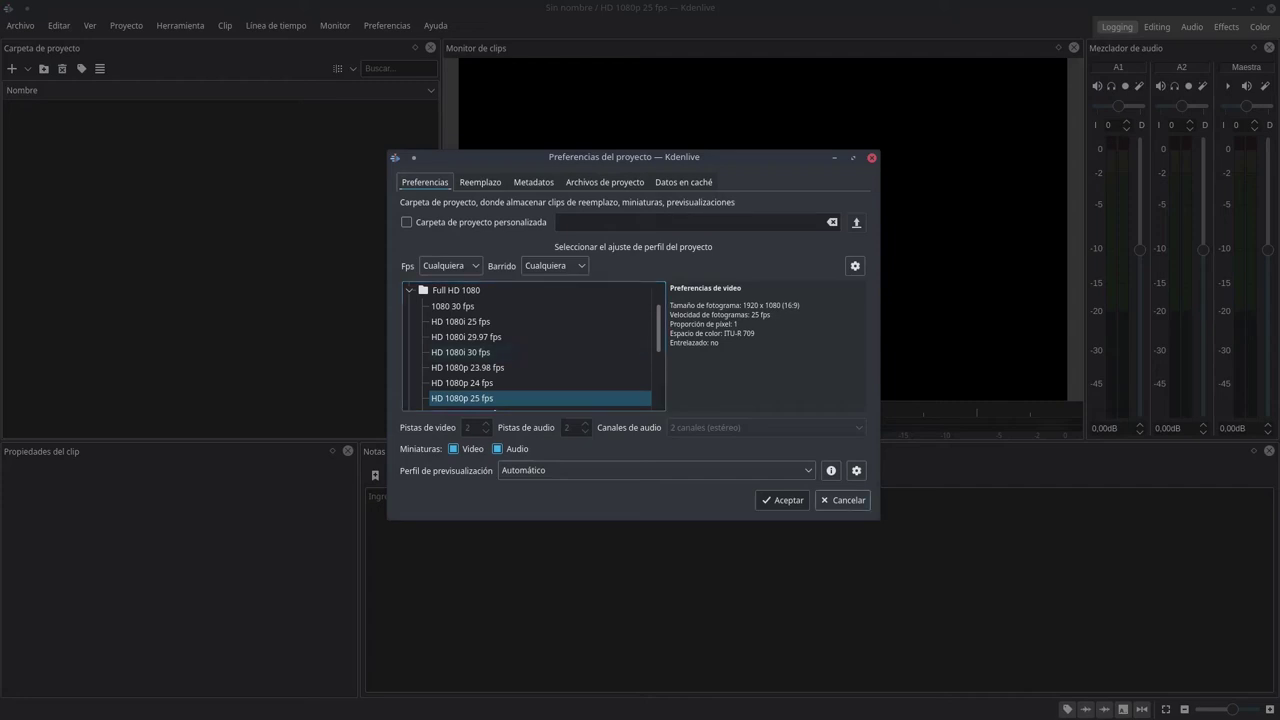
pyautogui.press('Return')
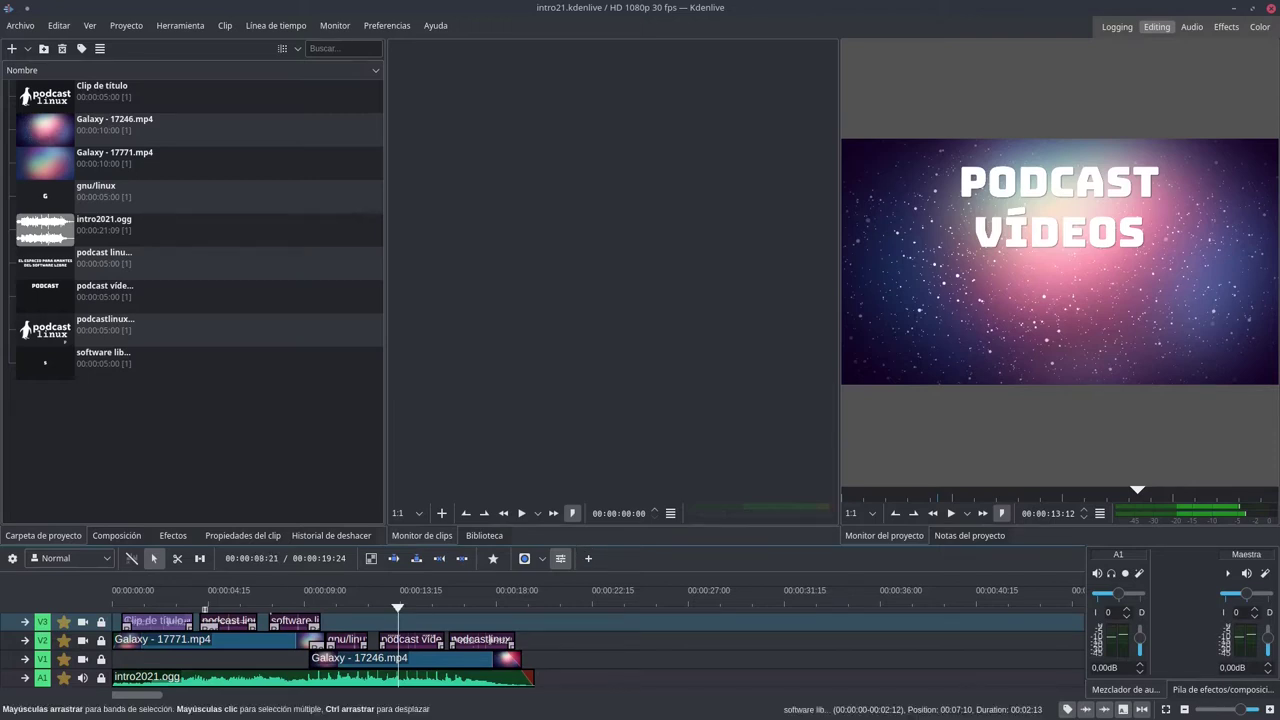
# Step: Select the software title clip on V3, show the effects list, and select the gnu/linux clip on V2
pyautogui.click(297, 620)
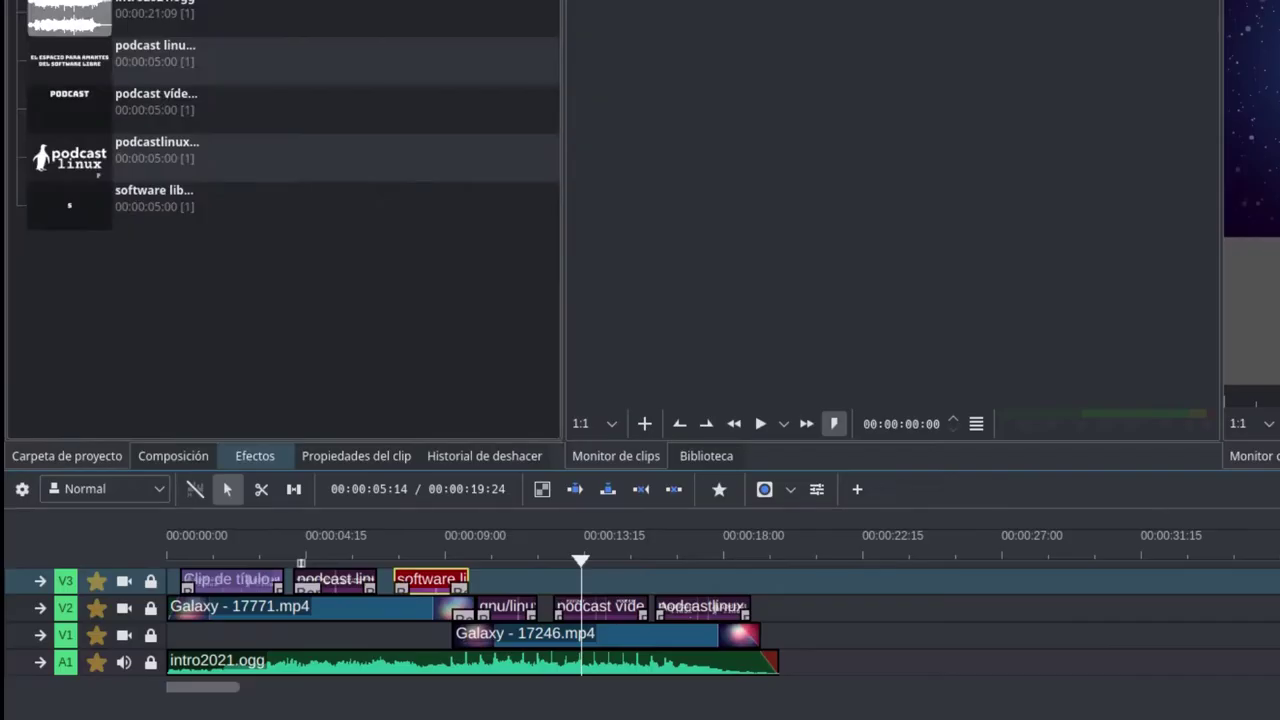
pyautogui.click(173, 535)
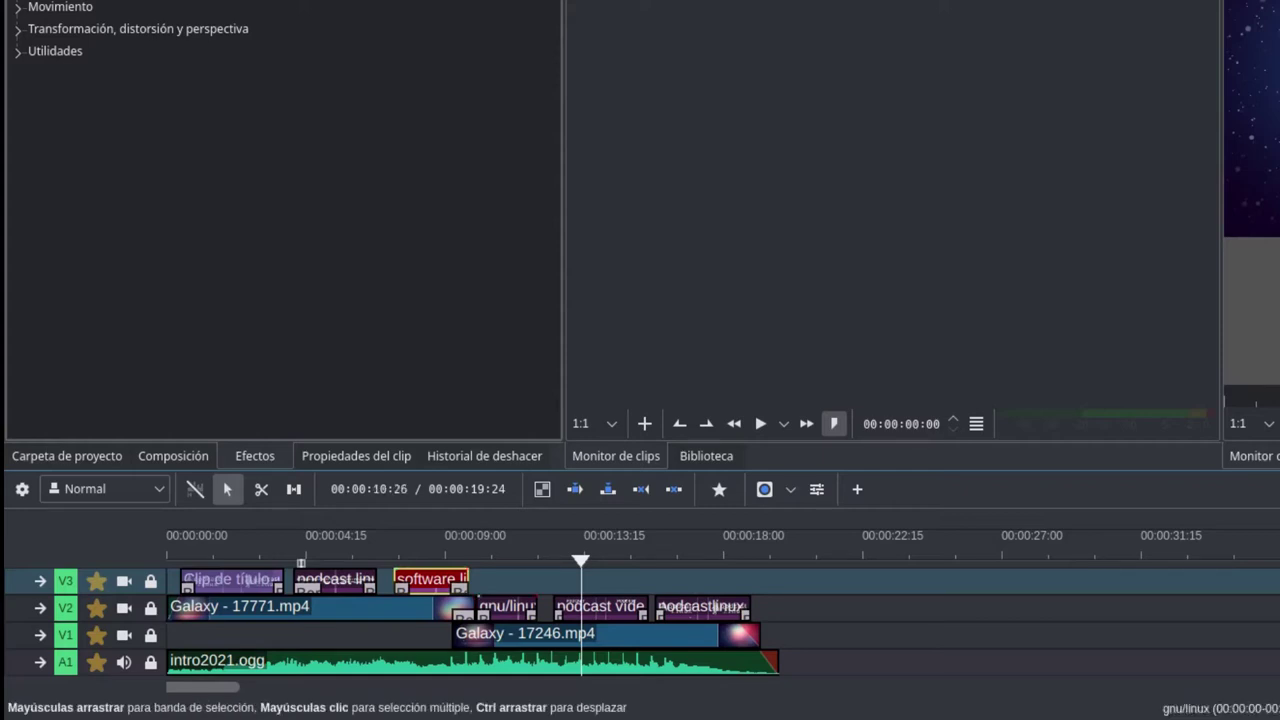
pyautogui.click(502, 606)
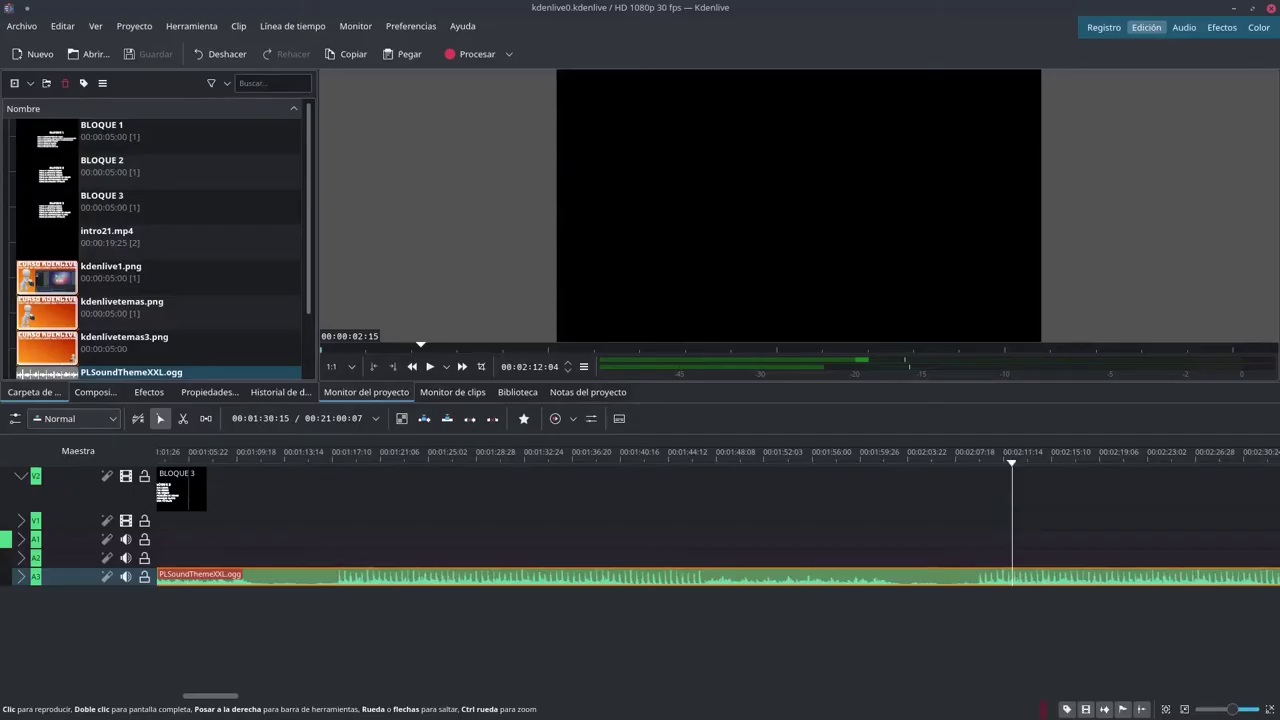
# Step: Browse the render formats, selecting WebM-VP9/Vorbis (libre) under Ultra-High Definition (4K), and hide and reshow the additional render options
pyautogui.click(470, 54)
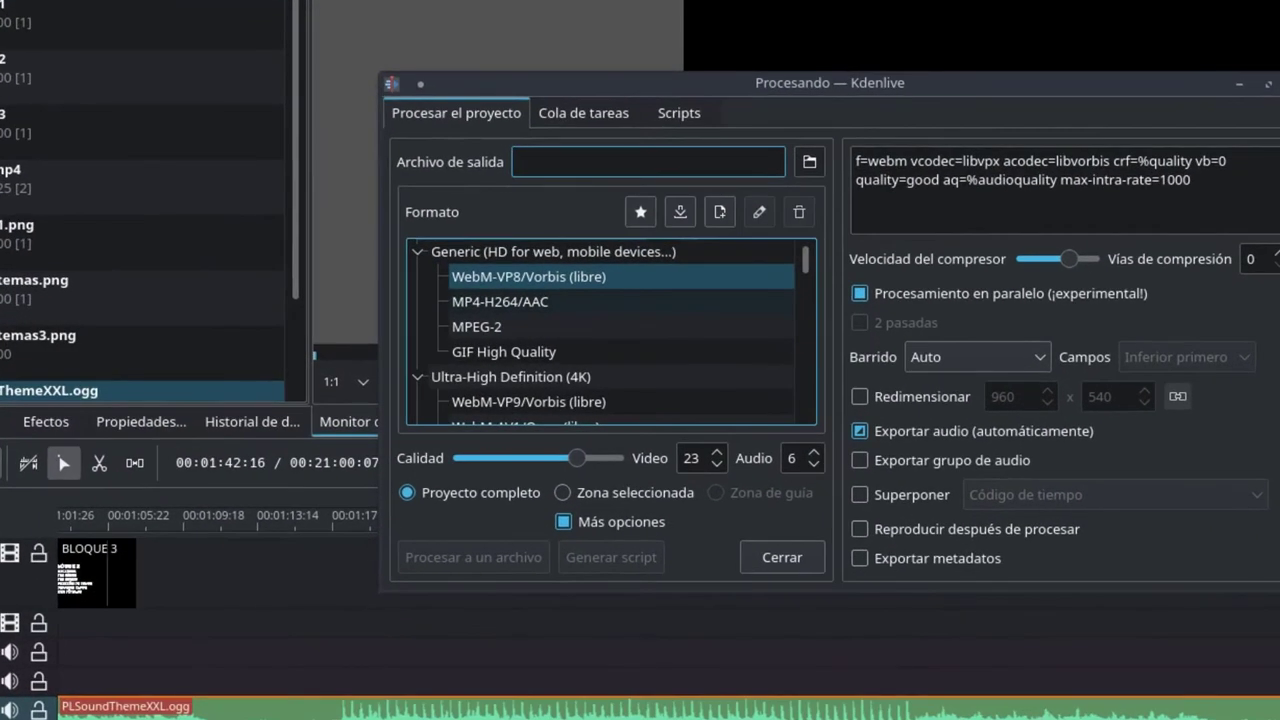
pyautogui.scroll(-1, 611, 330)
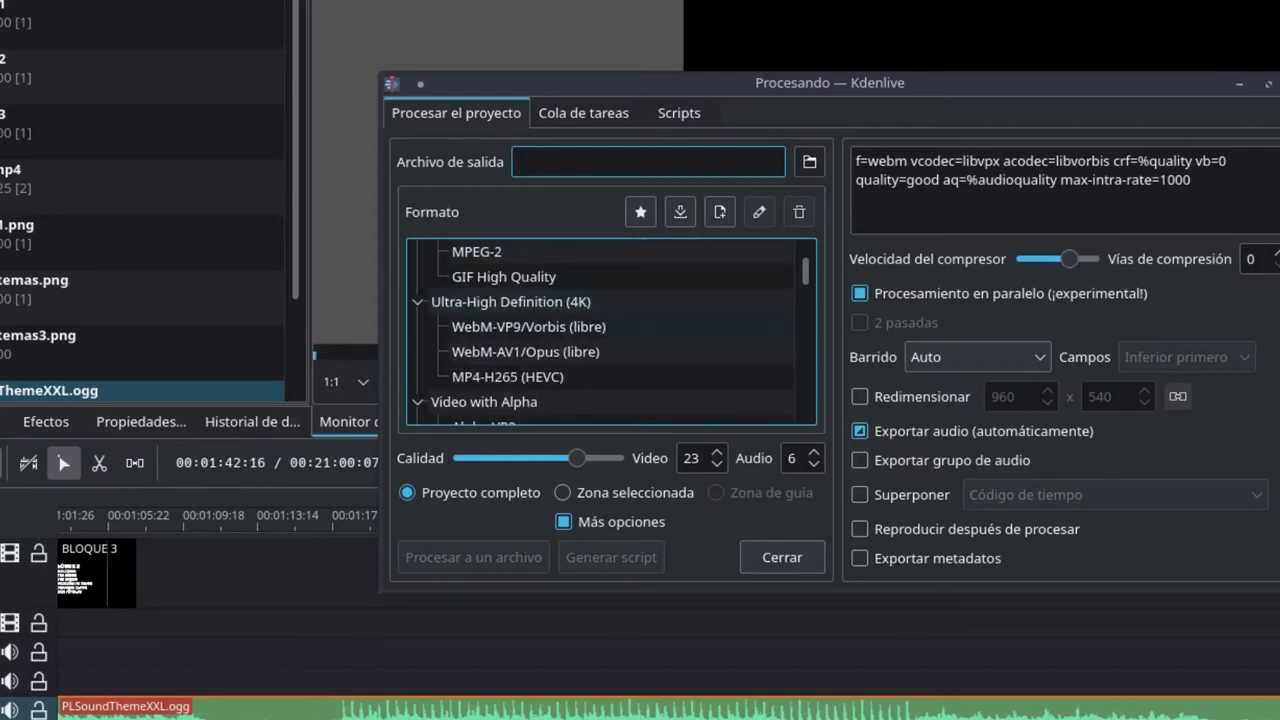
pyautogui.click(528, 327)
pyautogui.scroll(1, 611, 330)
pyautogui.scroll(-1, 611, 330)
pyautogui.scroll(-3, 611, 330)
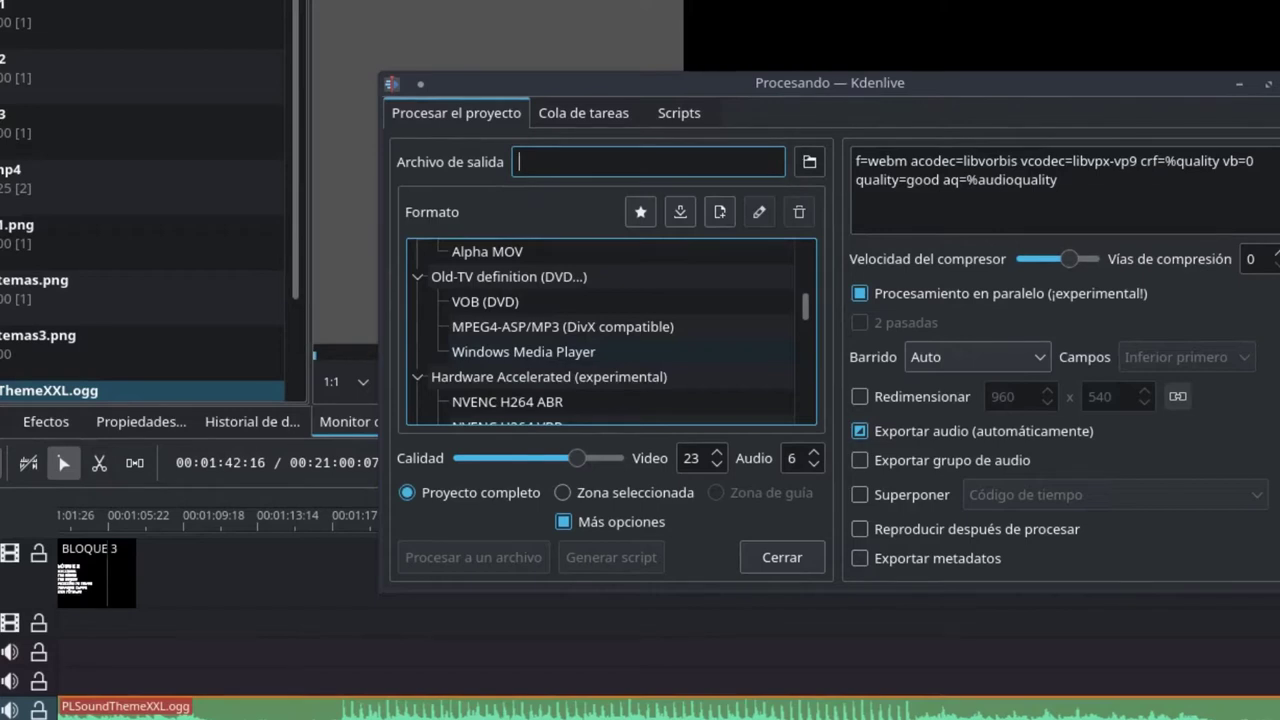
pyautogui.scroll(2, 611, 351)
pyautogui.click(563, 521)
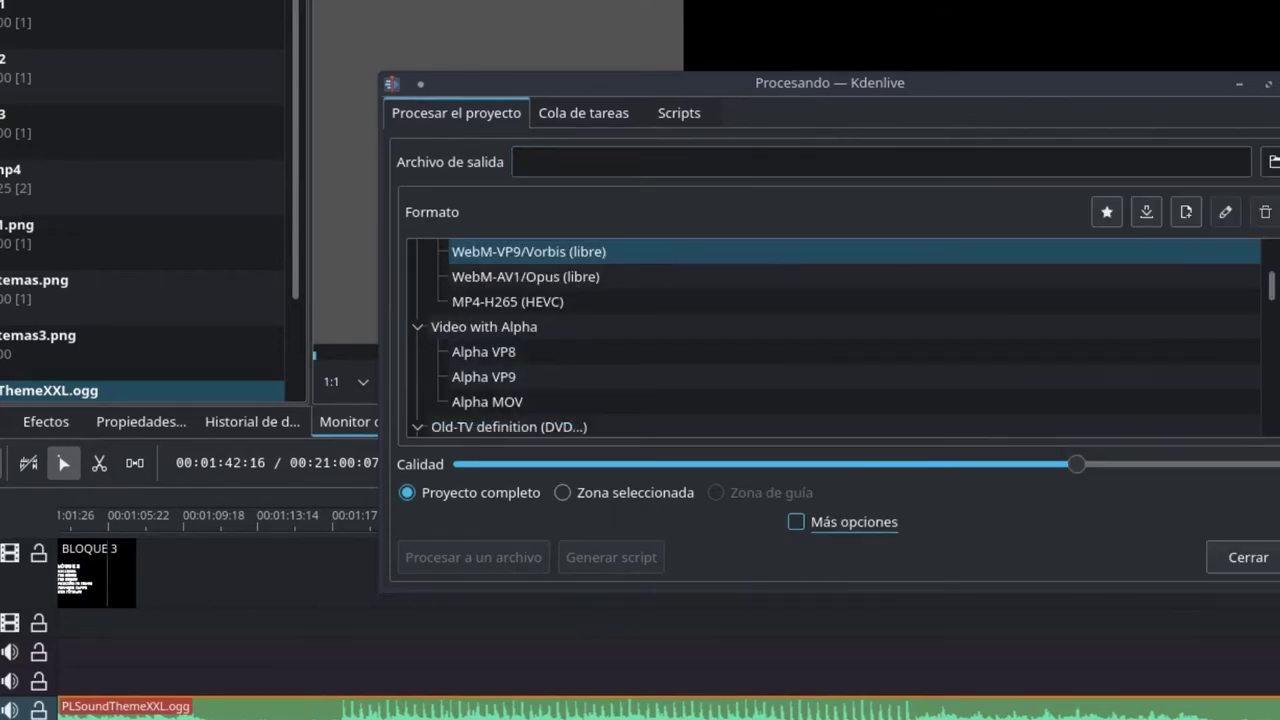
pyautogui.click(796, 521)
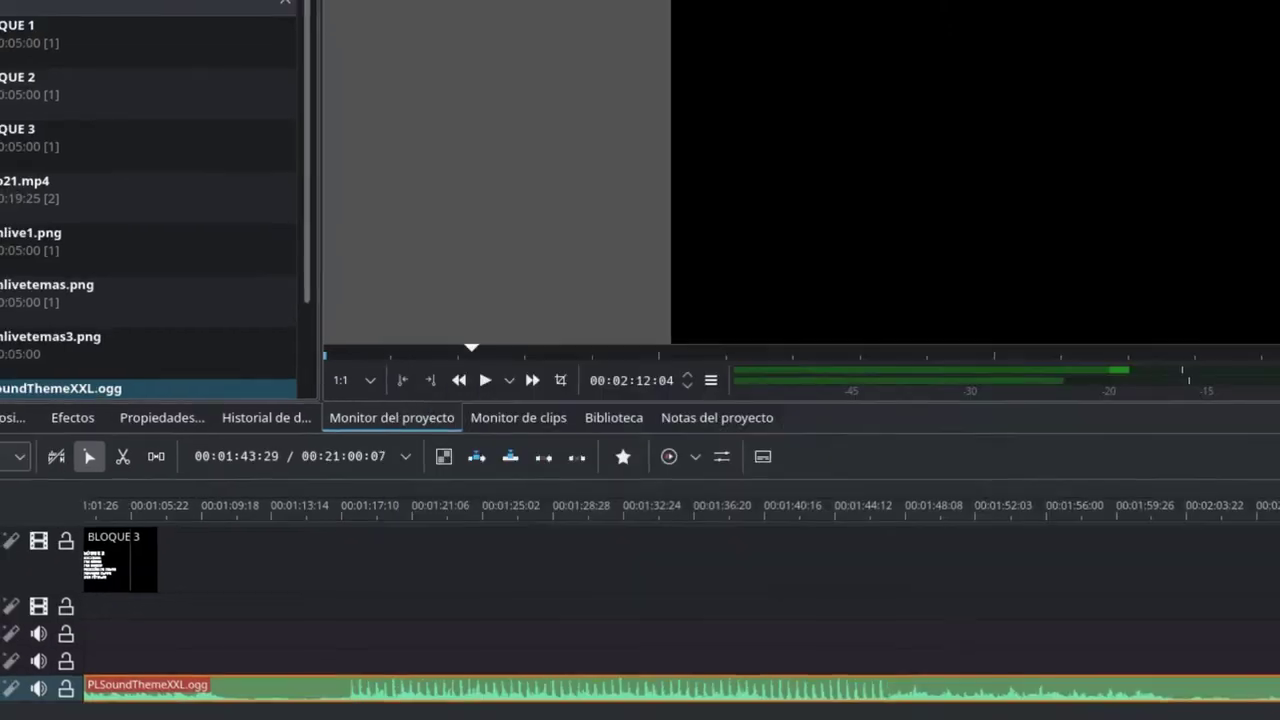
# Step: Open the keyboard shortcut configuration and look through the list of actions and their assigned shortcuts
pyautogui.hotkey('alt', 'c')
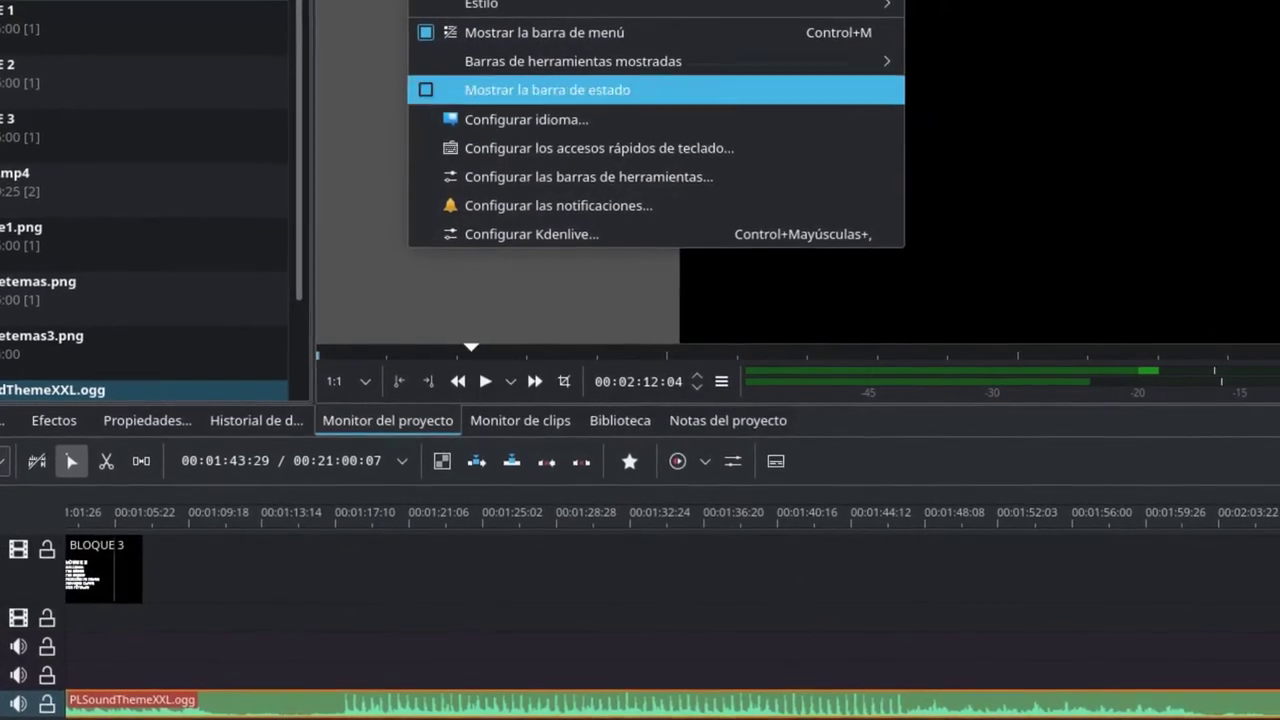
pyautogui.click(596, 152)
pyautogui.scroll(-6, 790, 345)
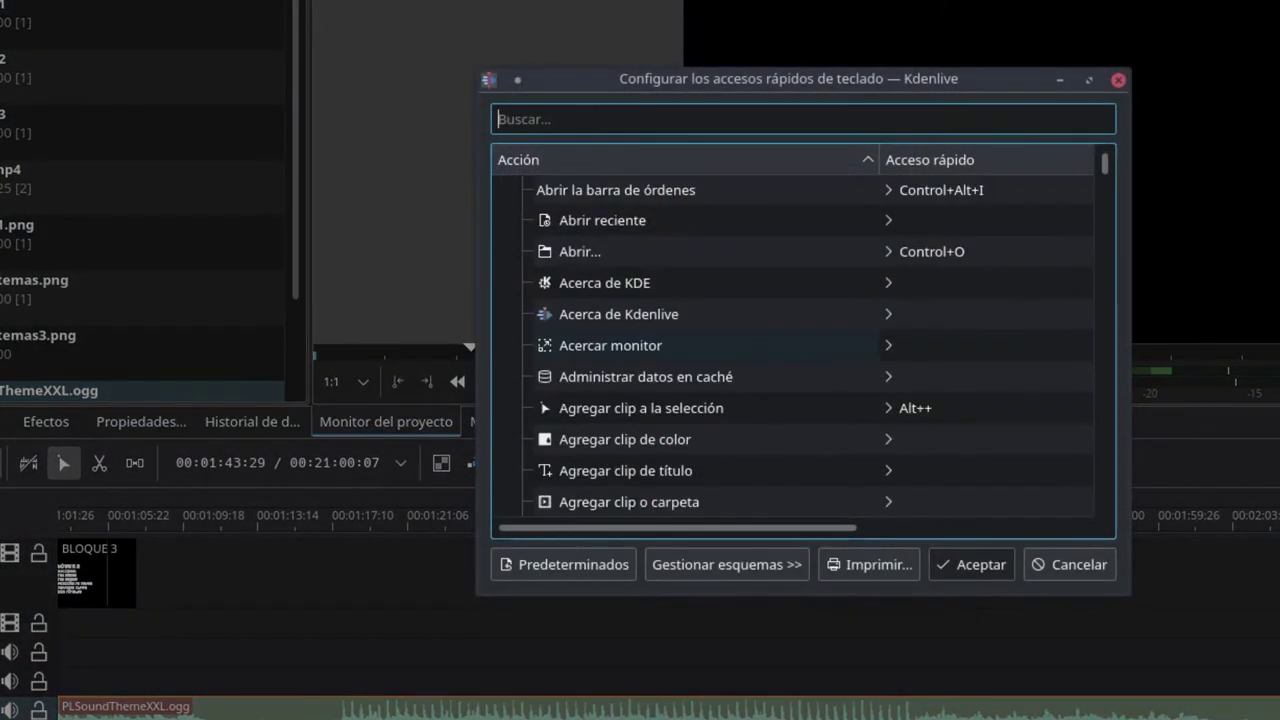
pyautogui.scroll(-13, 790, 345)
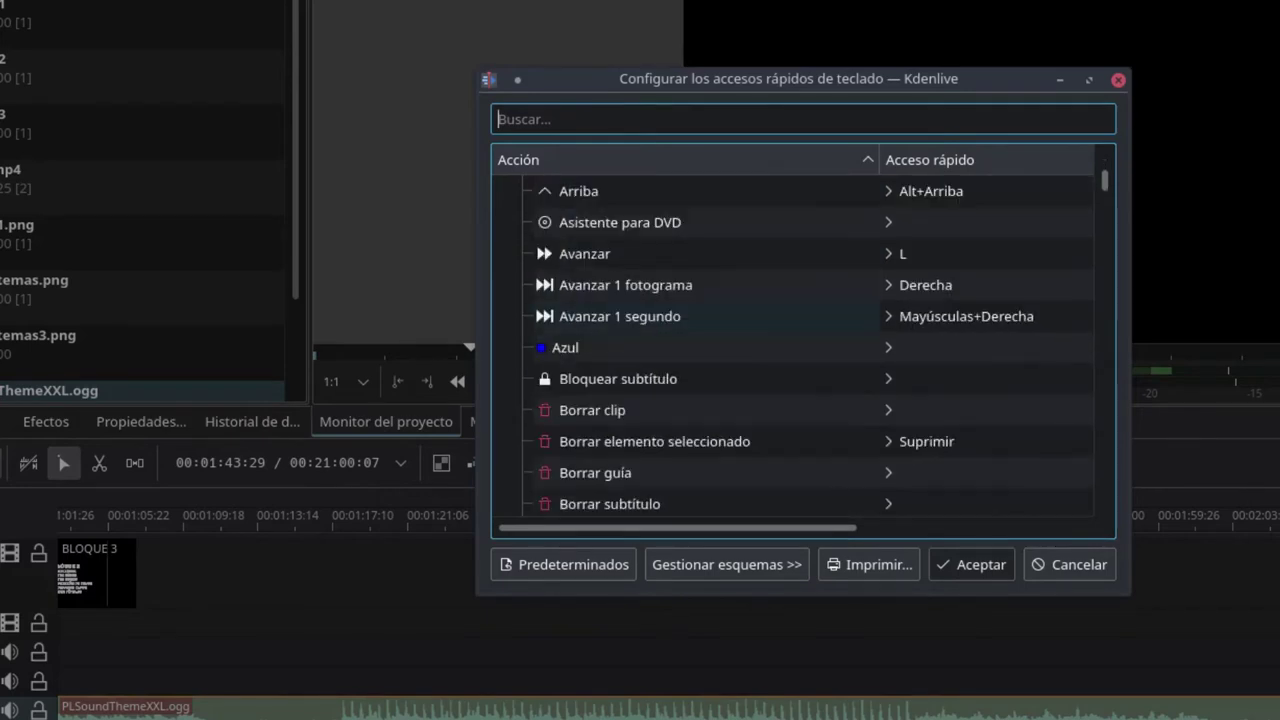
pyautogui.scroll(-8, 790, 345)
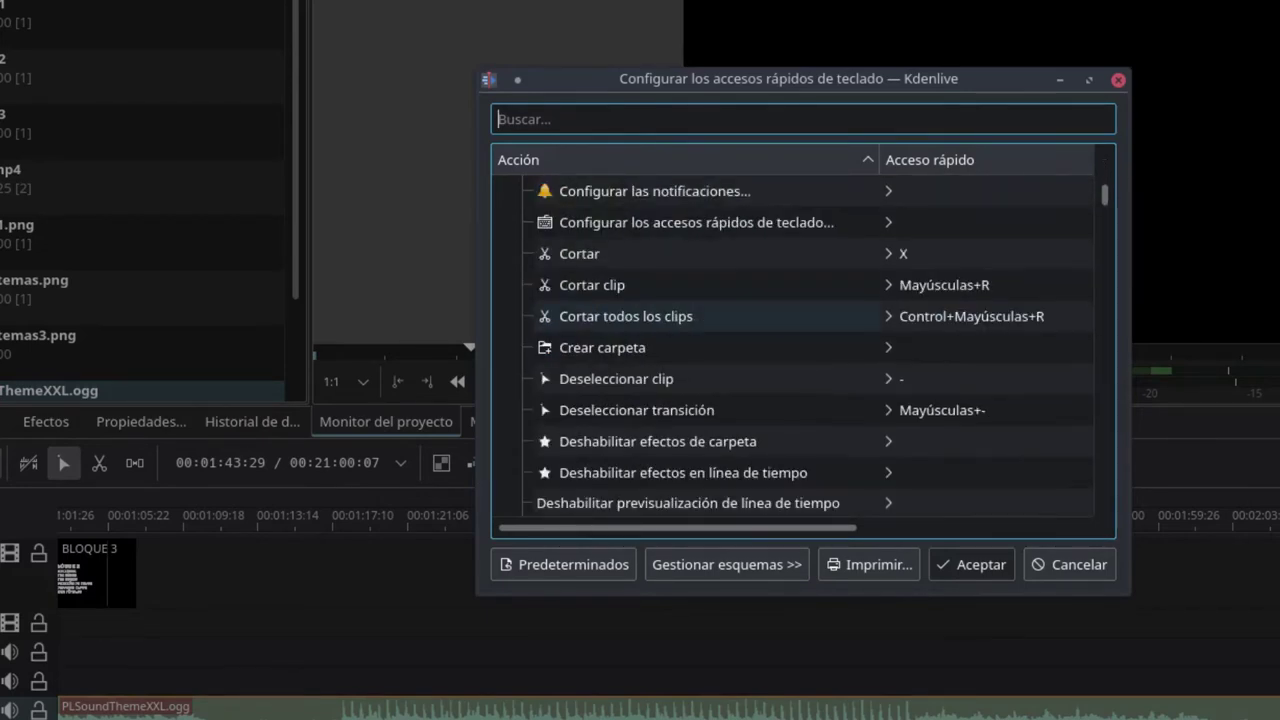
pyautogui.scroll(-5, 790, 345)
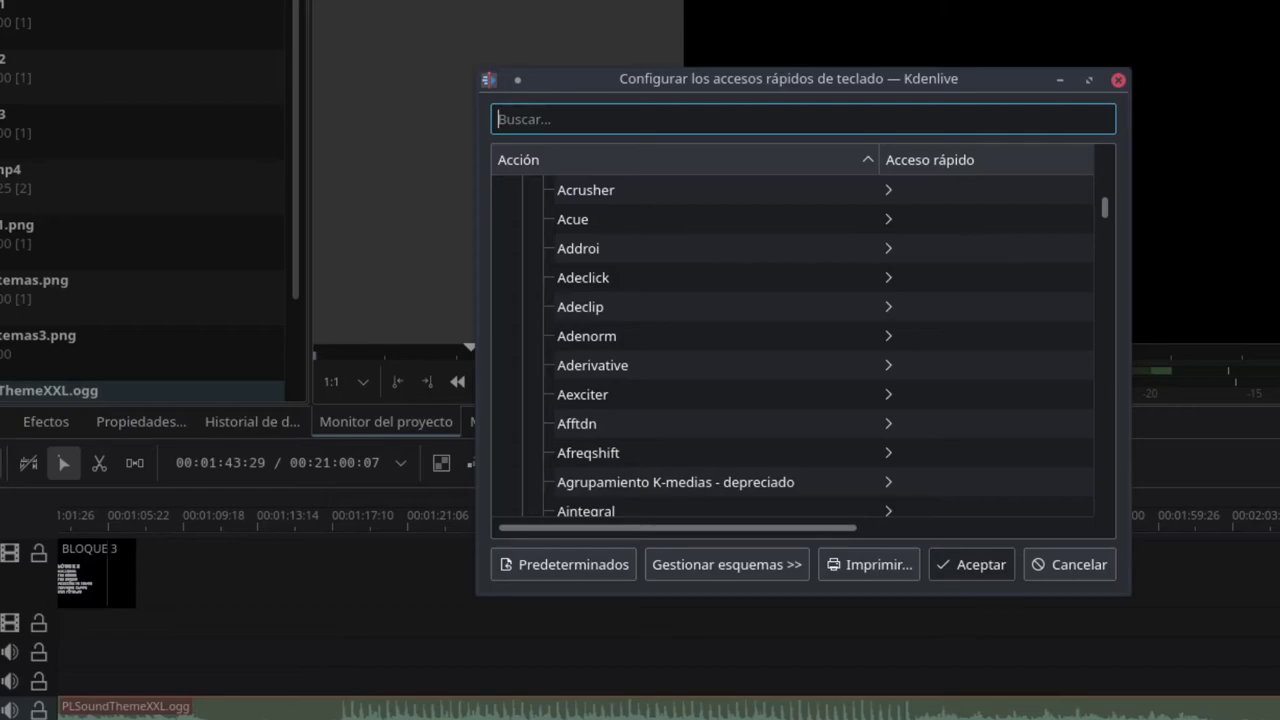
pyautogui.scroll(-3, 700, 365)
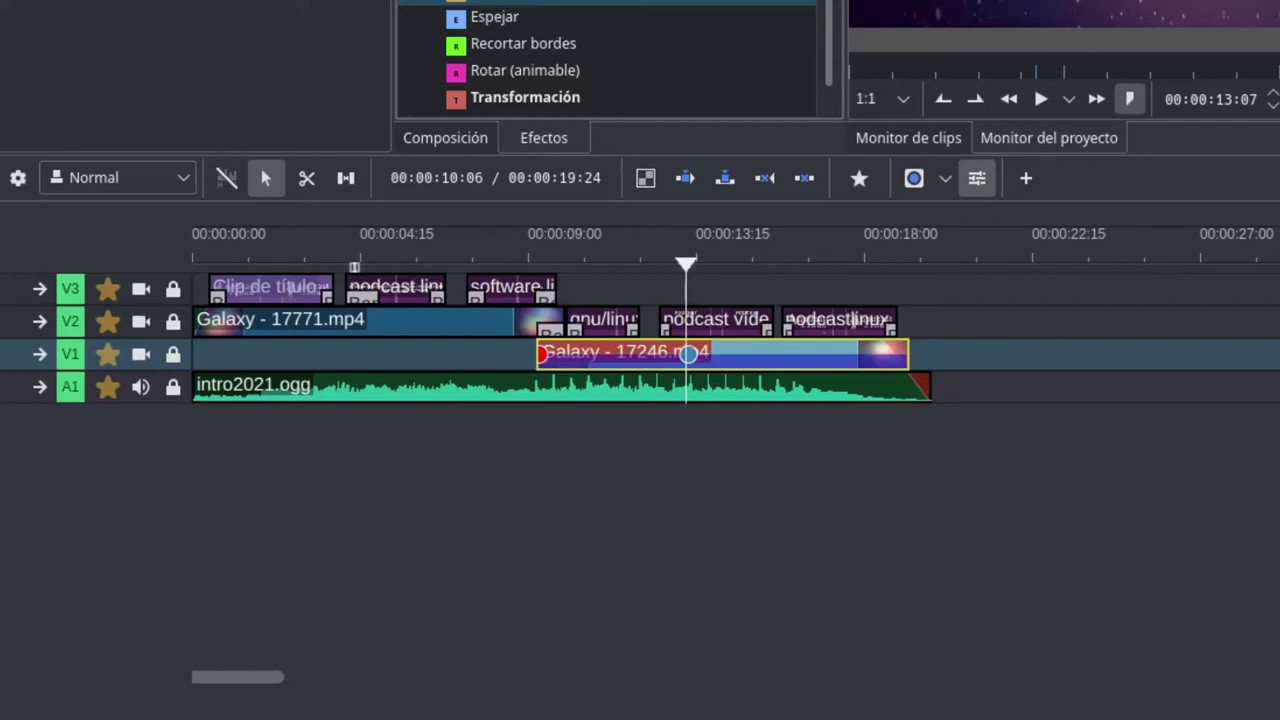
# Step: Adjust the Distorsionar keyframe at 00:00:04:00 on the Galaxy - 17246.mp4 clip, with amplitude -823 and frequency -1897
pyautogui.moveTo(688, 354); pyautogui.dragTo(688, 368)
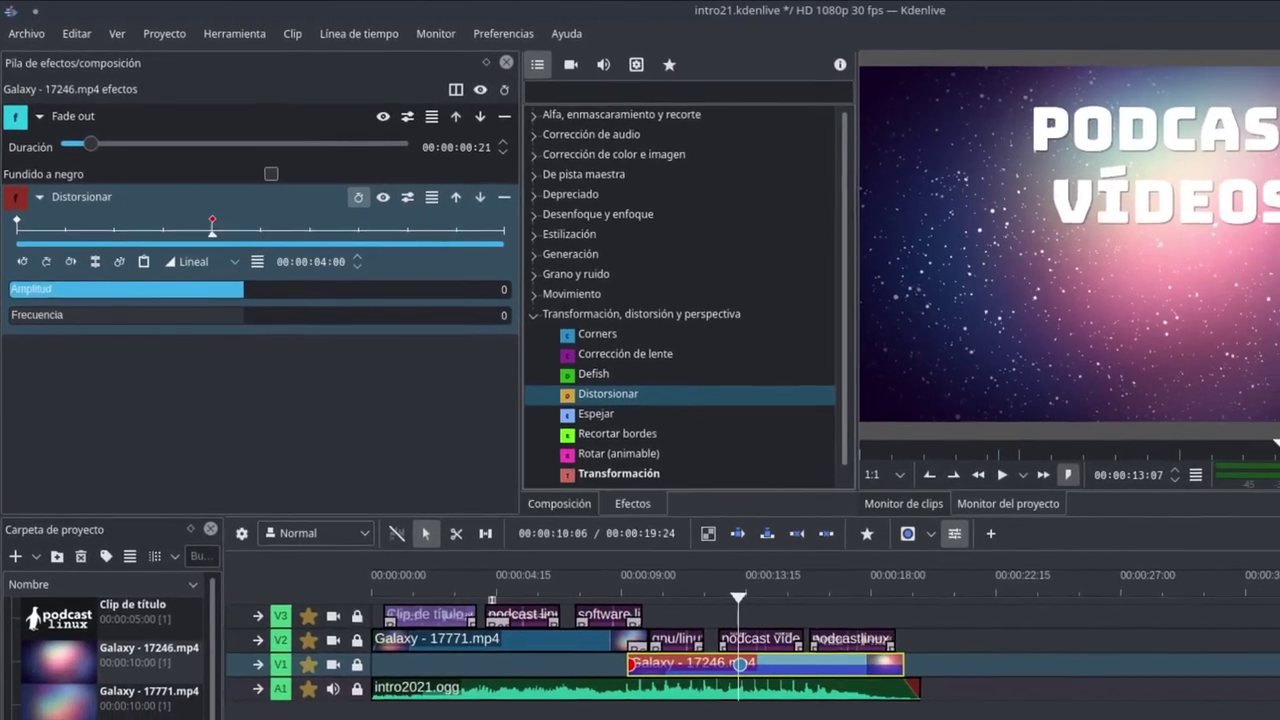
pyautogui.moveTo(272, 324); pyautogui.dragTo(87, 324)
pyautogui.moveTo(67, 254); pyautogui.dragTo(47, 254)
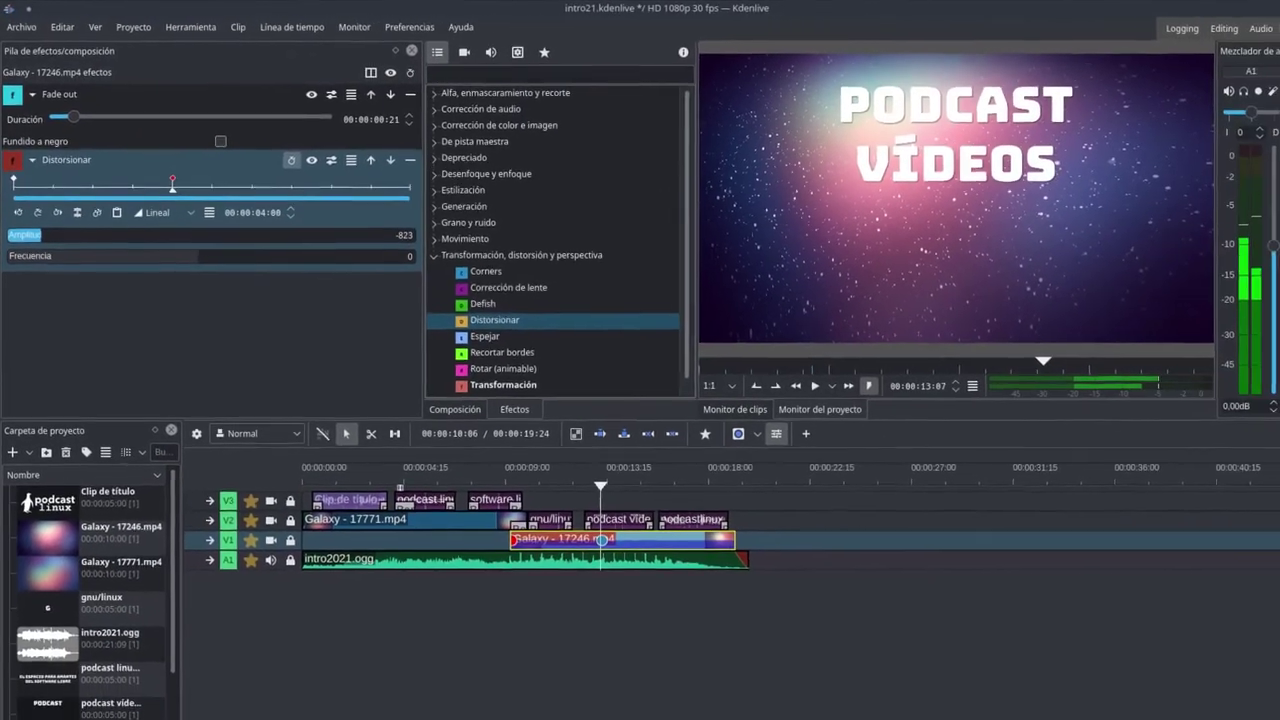
pyautogui.moveTo(213, 276); pyautogui.dragTo(20, 242)
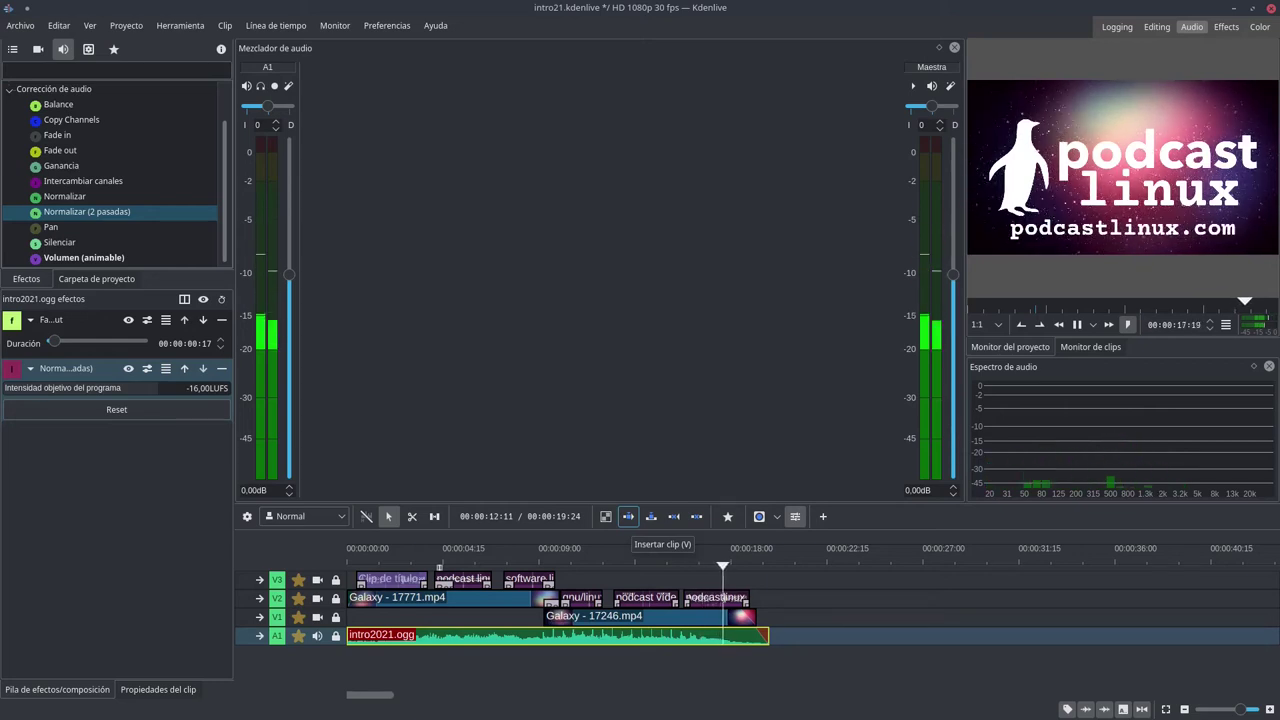
# Step: Pause the playback of the intro project
pyautogui.press('space')
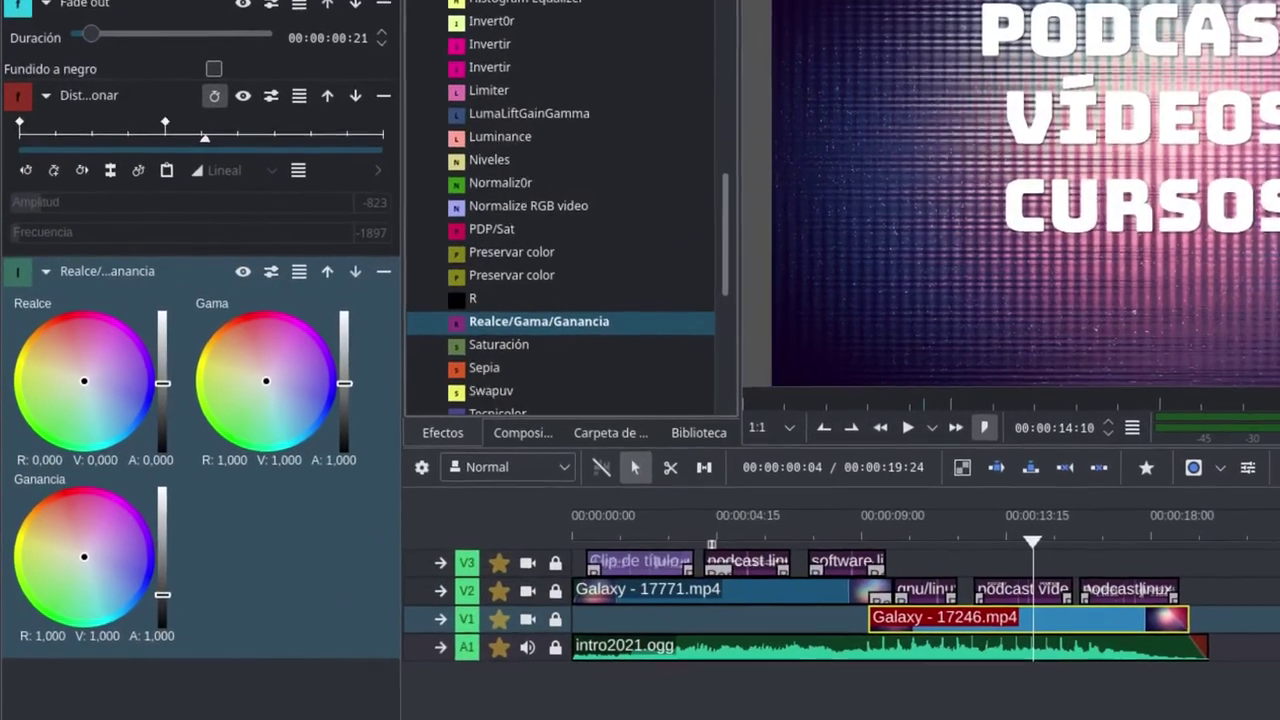
# Step: Adjust the Realce wheel and level of the Realce/Gama/Ganancia effect on Galaxy - 17246.mp4, trying strong red and ending on a darker cyan-blue lift
pyautogui.moveTo(76, 370); pyautogui.dragTo(67, 326)
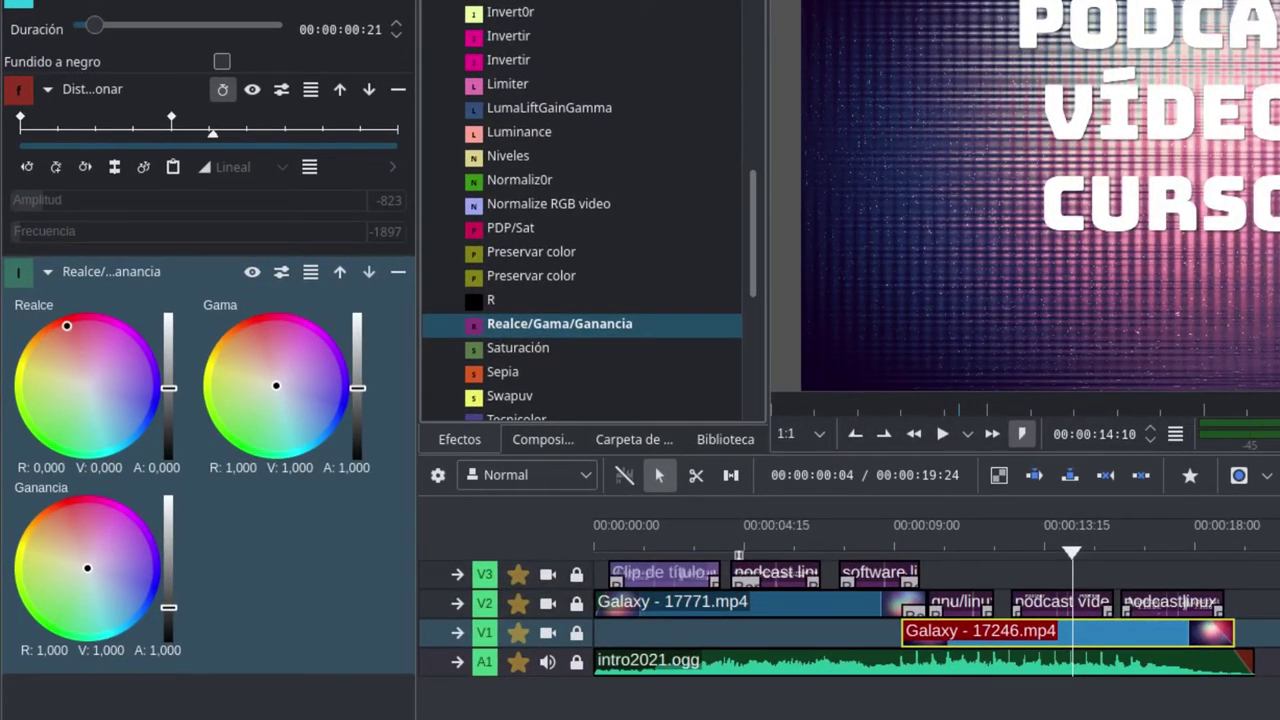
pyautogui.moveTo(169, 387); pyautogui.dragTo(169, 319)
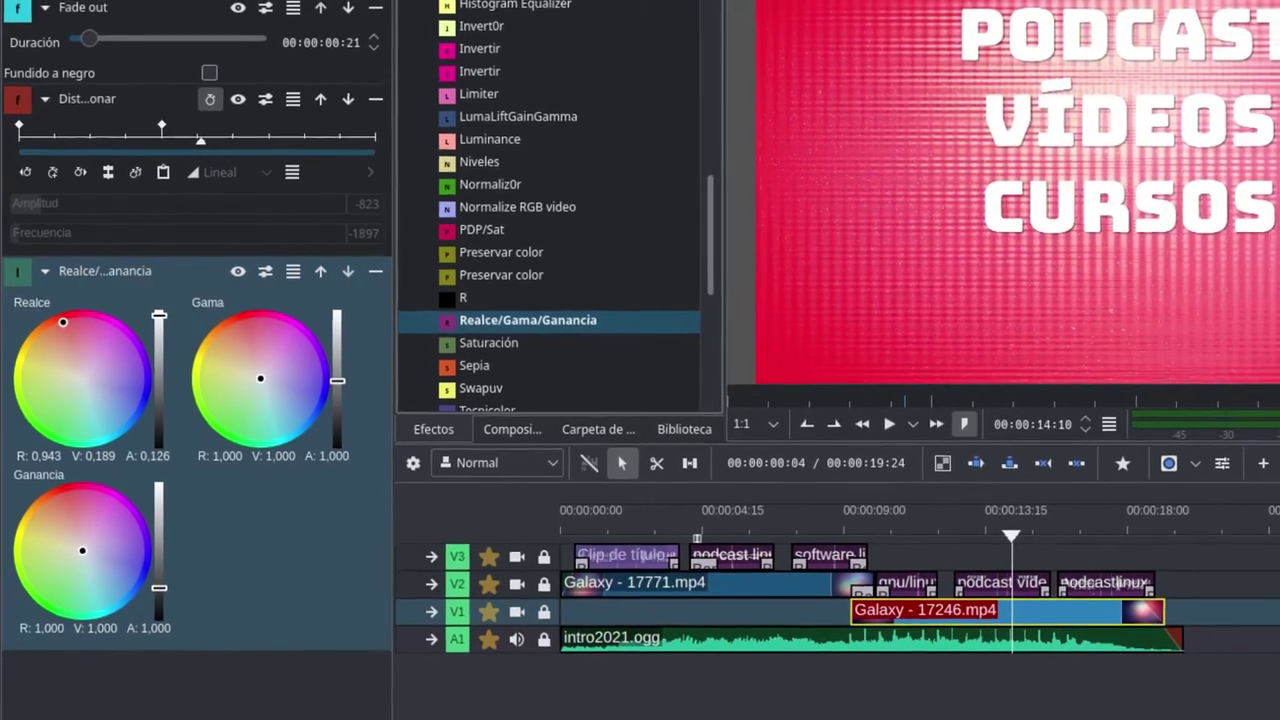
pyautogui.moveTo(169, 319); pyautogui.dragTo(169, 391)
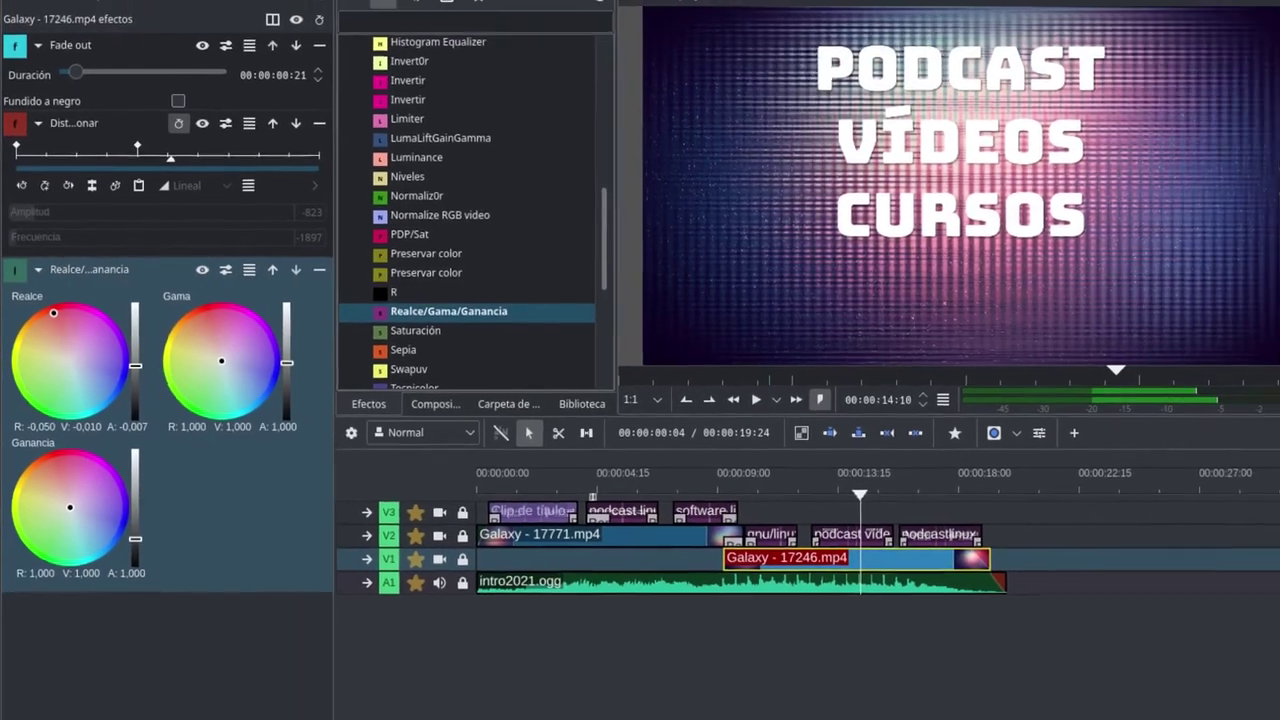
pyautogui.moveTo(57, 316); pyautogui.dragTo(96, 405)
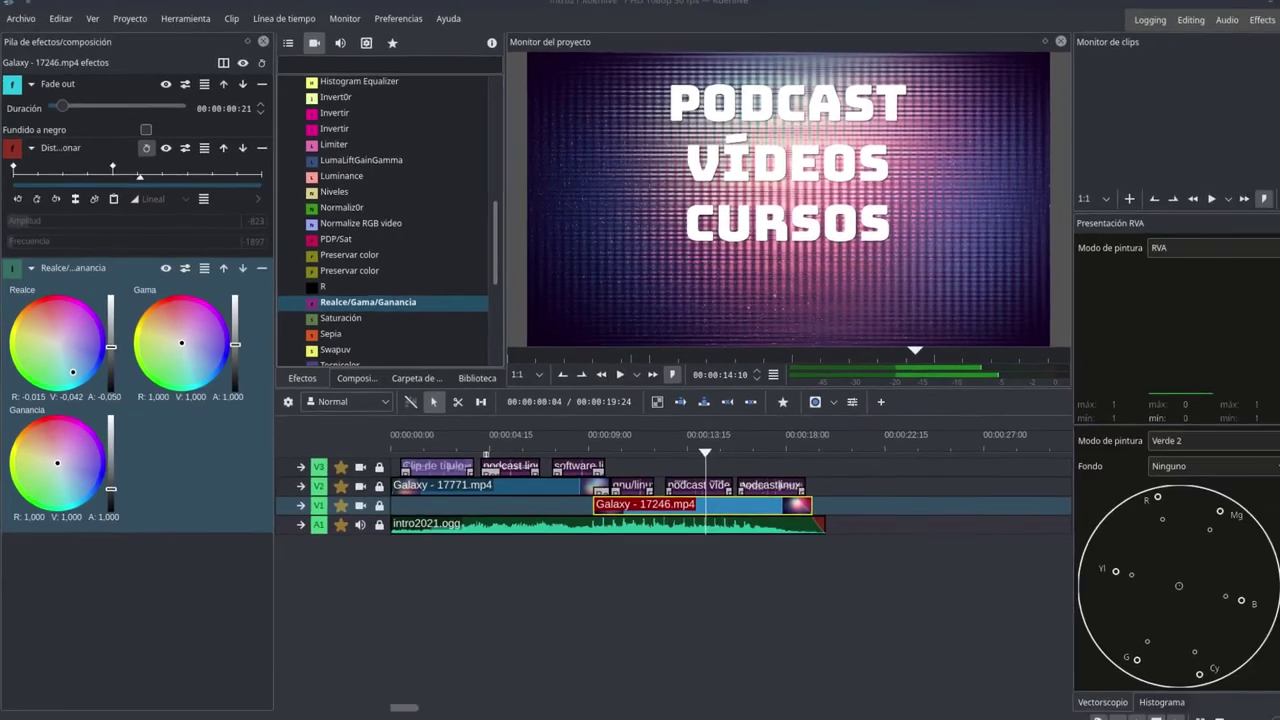
pyautogui.moveTo(111, 347); pyautogui.dragTo(111, 366)
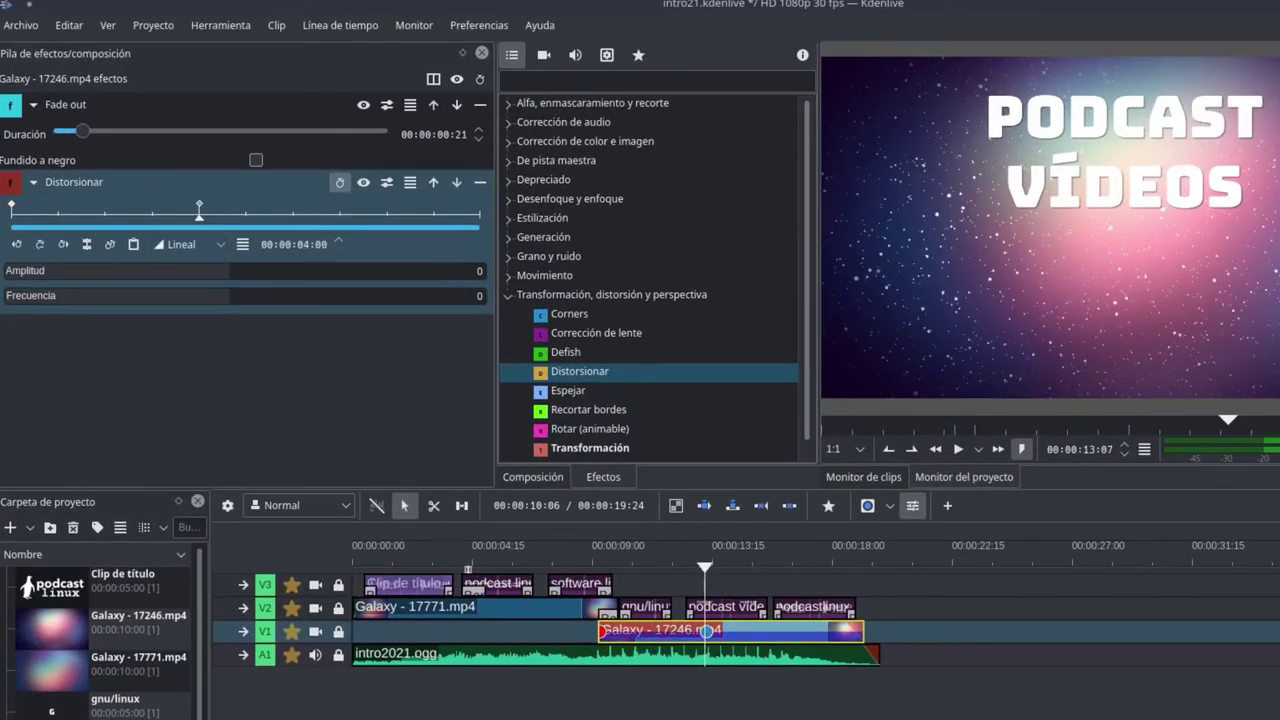
# Step: Set the Distorsionar effect's amplitude to -823 and frequency to -1897 at the 00:00:04:00 keyframe of Galaxy - 17246.mp4
pyautogui.moveTo(229, 270); pyautogui.dragTo(44, 270)
pyautogui.moveTo(230, 295); pyautogui.dragTo(4, 295)
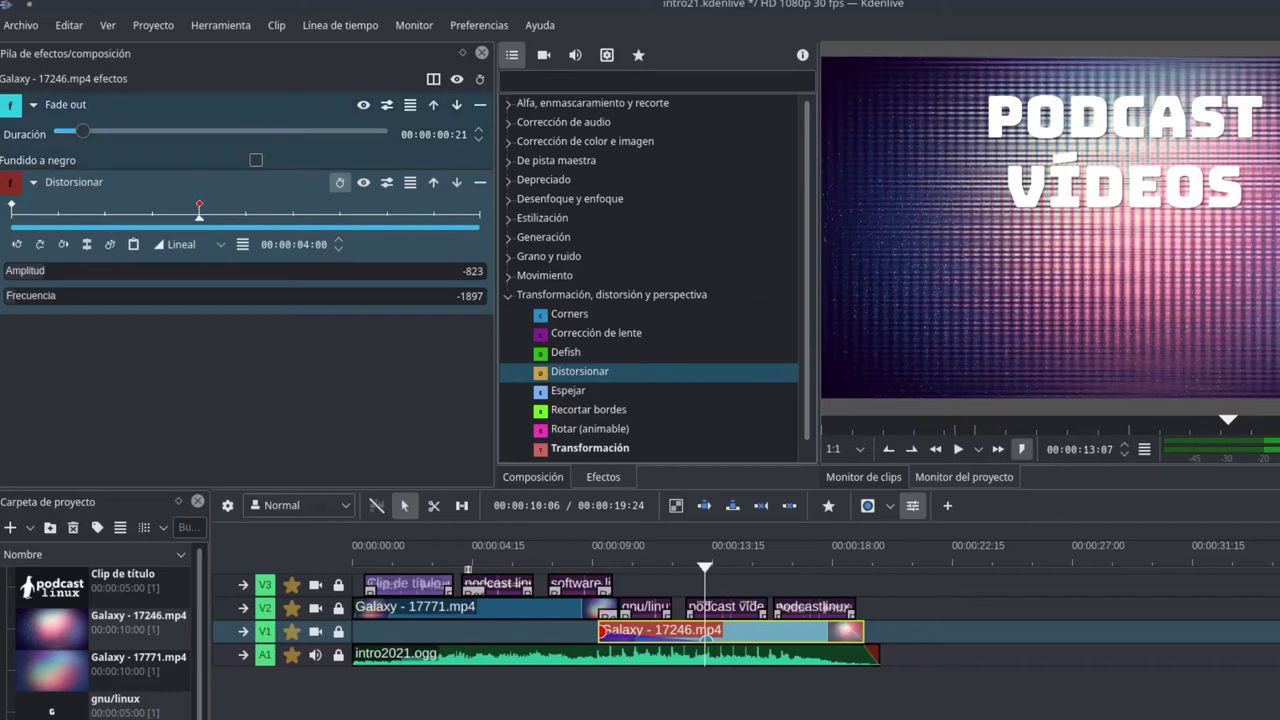
pyautogui.moveTo(199, 216)
pyautogui.mouseDown()
pyautogui.moveTo(11, 216)
pyautogui.moveTo(201, 216)
pyautogui.mouseUp()
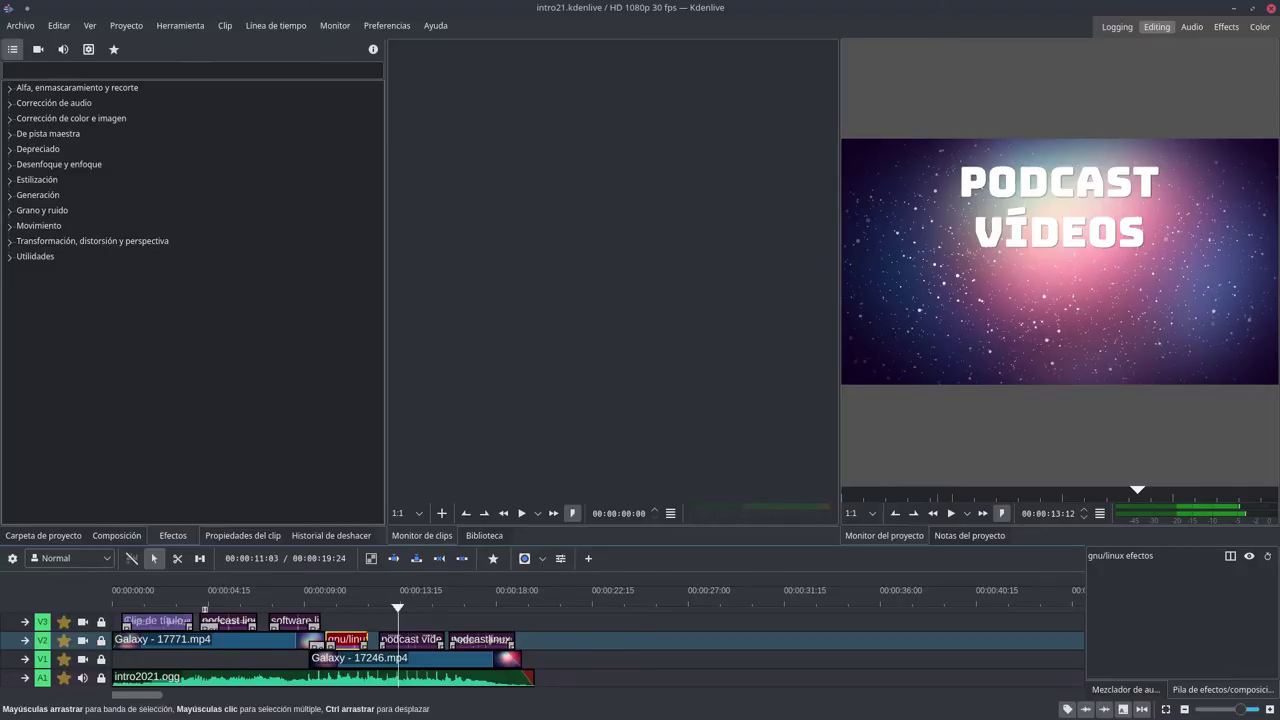
# Step: Open the gnu/linux title clip on track V2
pyautogui.doubleClick(348, 639)
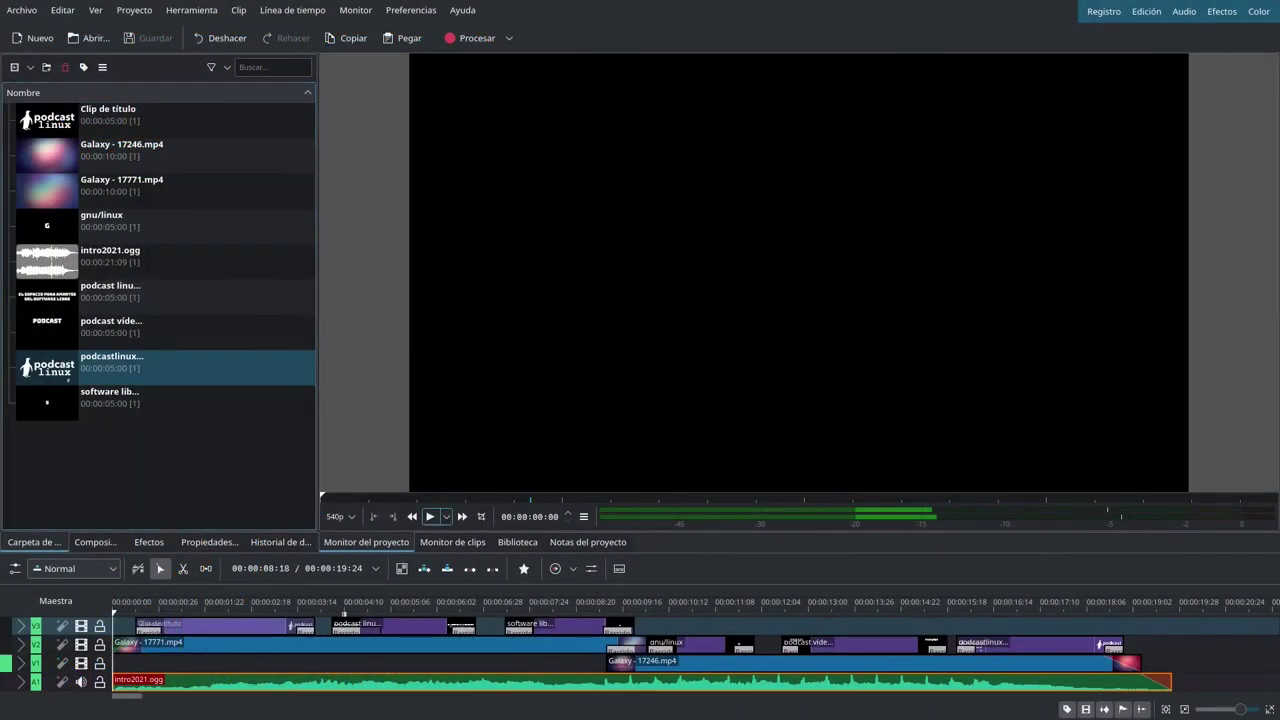
# Step: Play the project from its beginning and show the effects list
pyautogui.press('space')
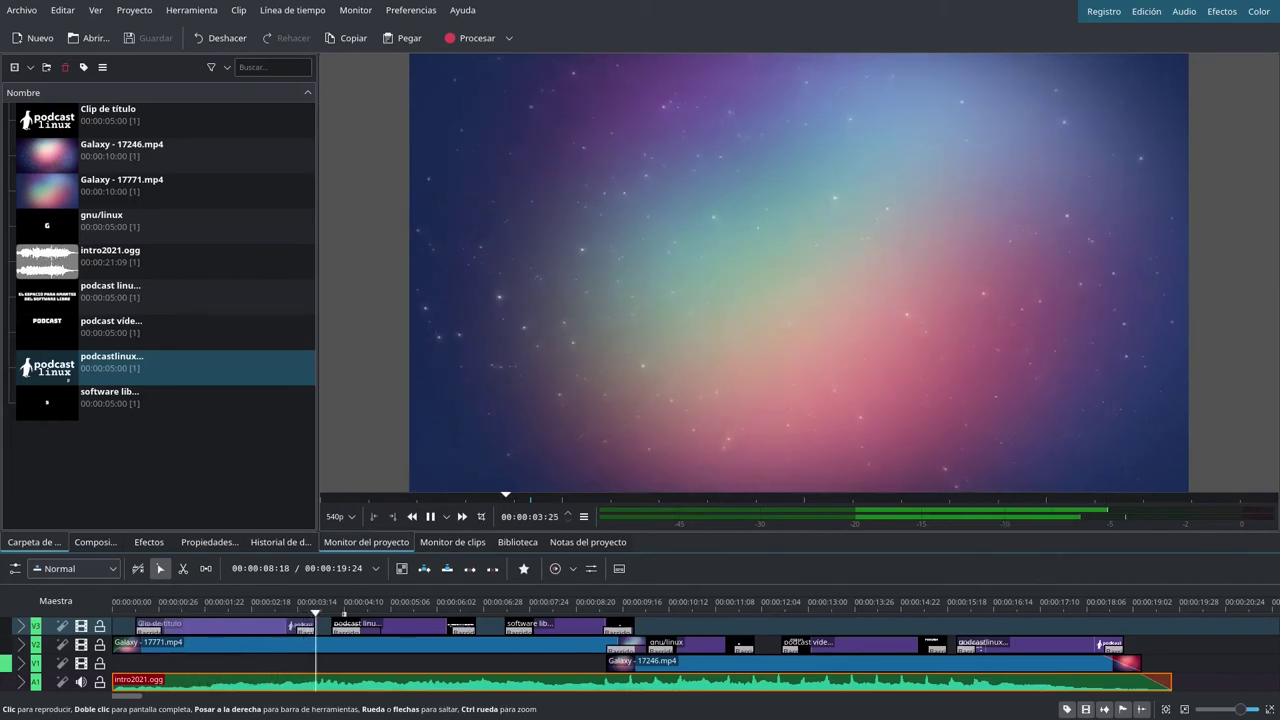
pyautogui.click(148, 542)
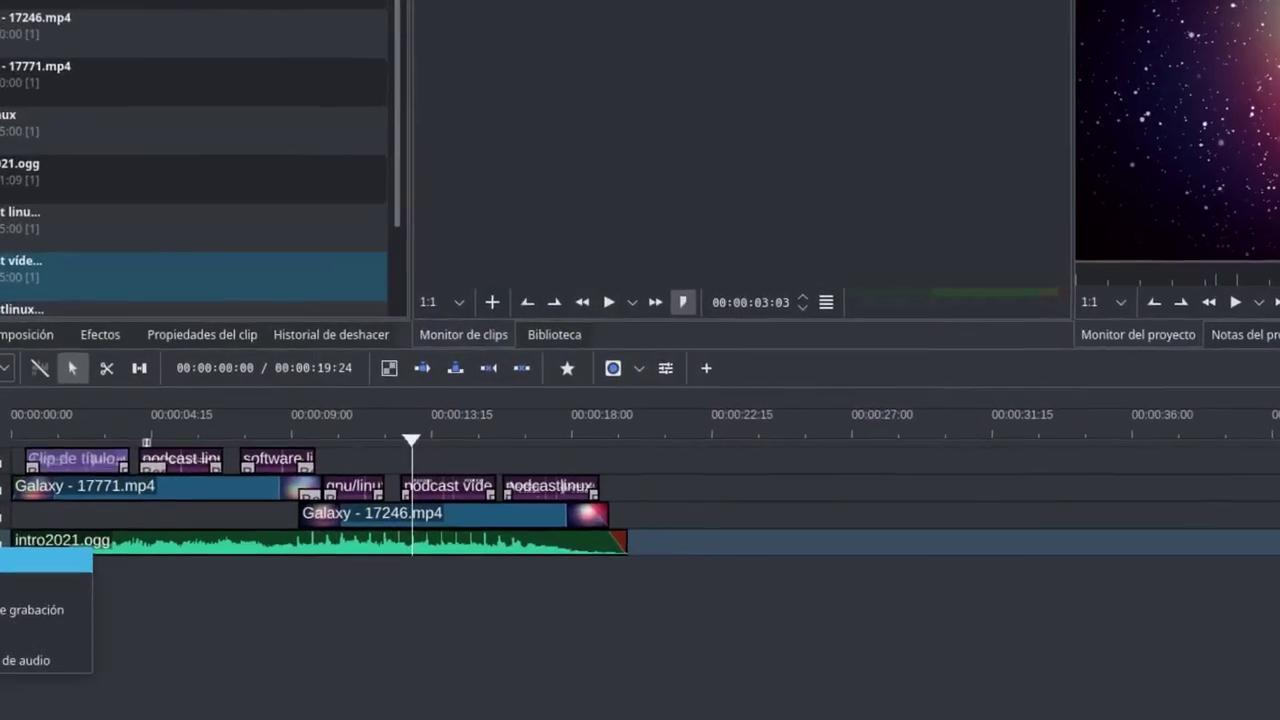
# Step: Add one audio recording track below track A1
pyautogui.click(40, 560)
pyautogui.click(844, 290)
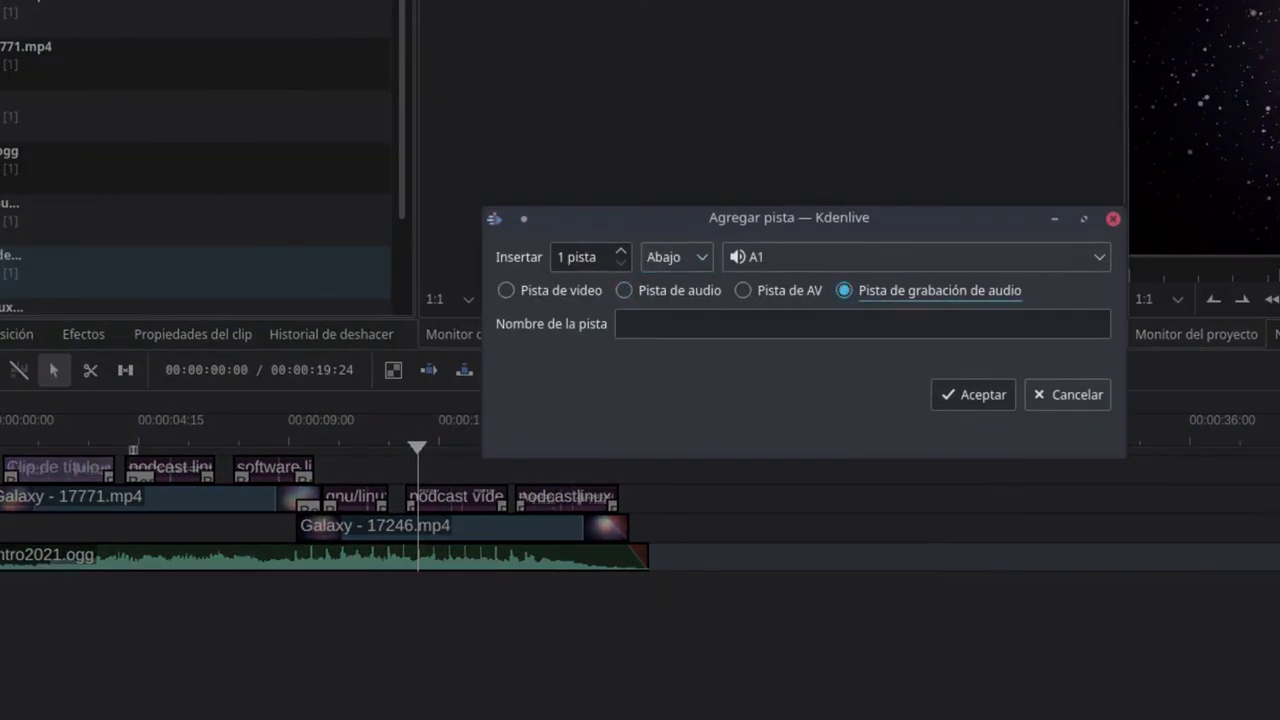
pyautogui.press('Return')
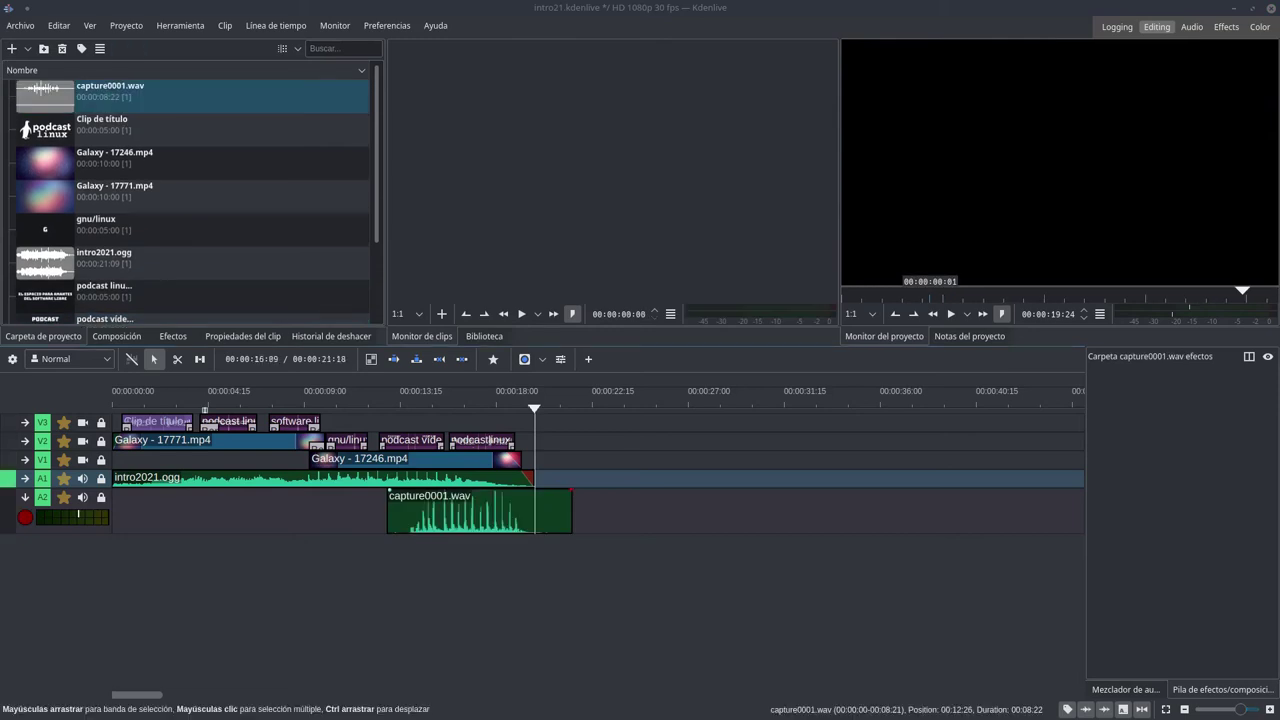
# Step: Move the capture0001.wav clip on track A2 earlier so it starts beneath the first title clip, and save the project
pyautogui.moveTo(450, 515); pyautogui.dragTo(203, 515)
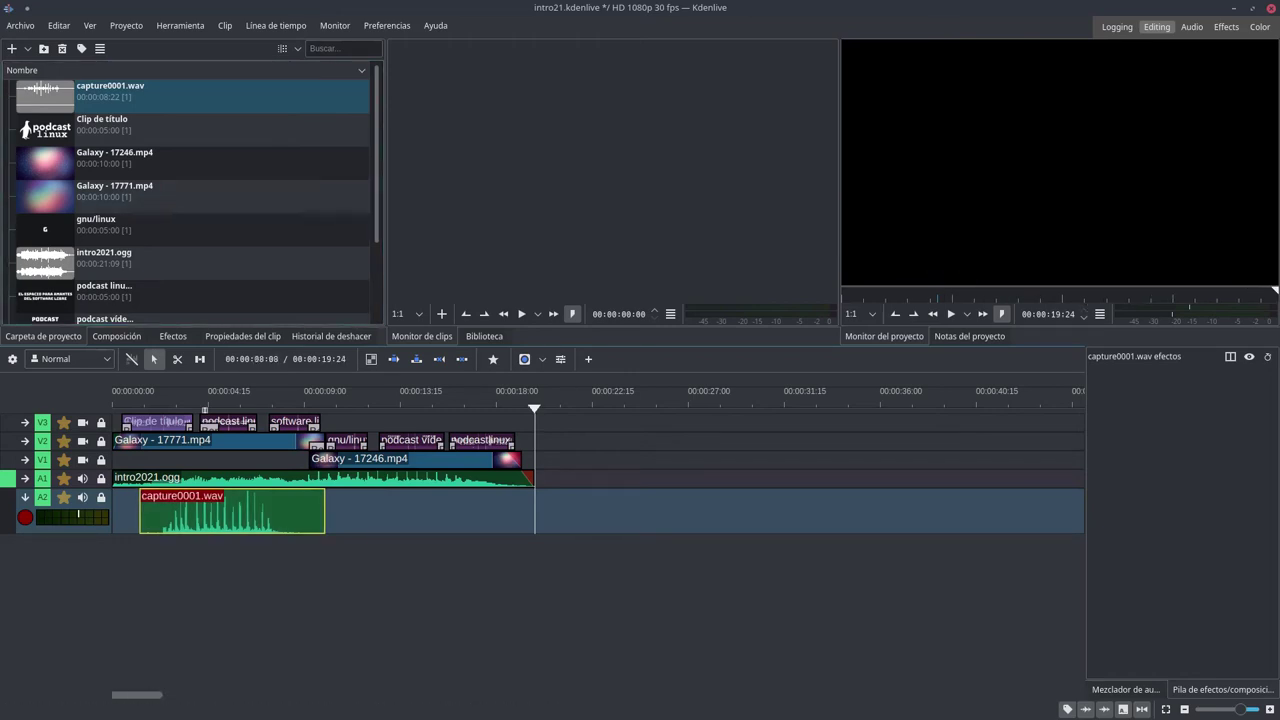
pyautogui.hotkey('ctrl', 's')
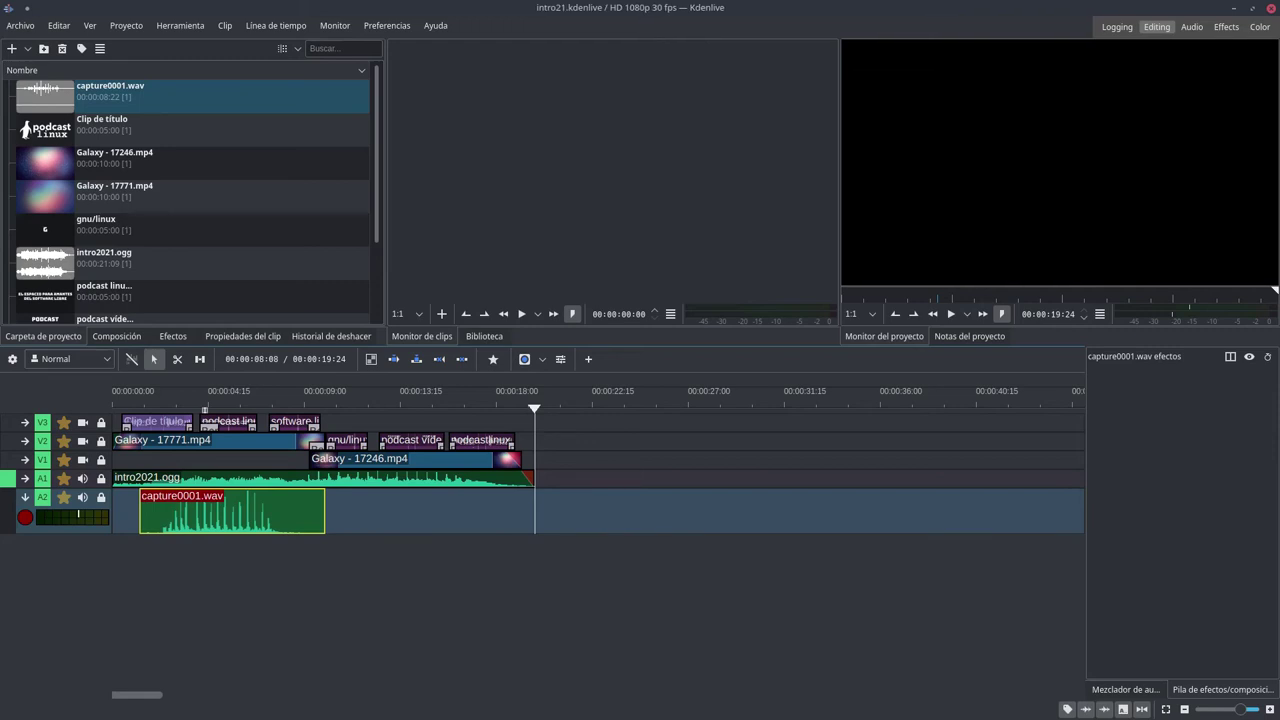
pyautogui.click(386, 25)
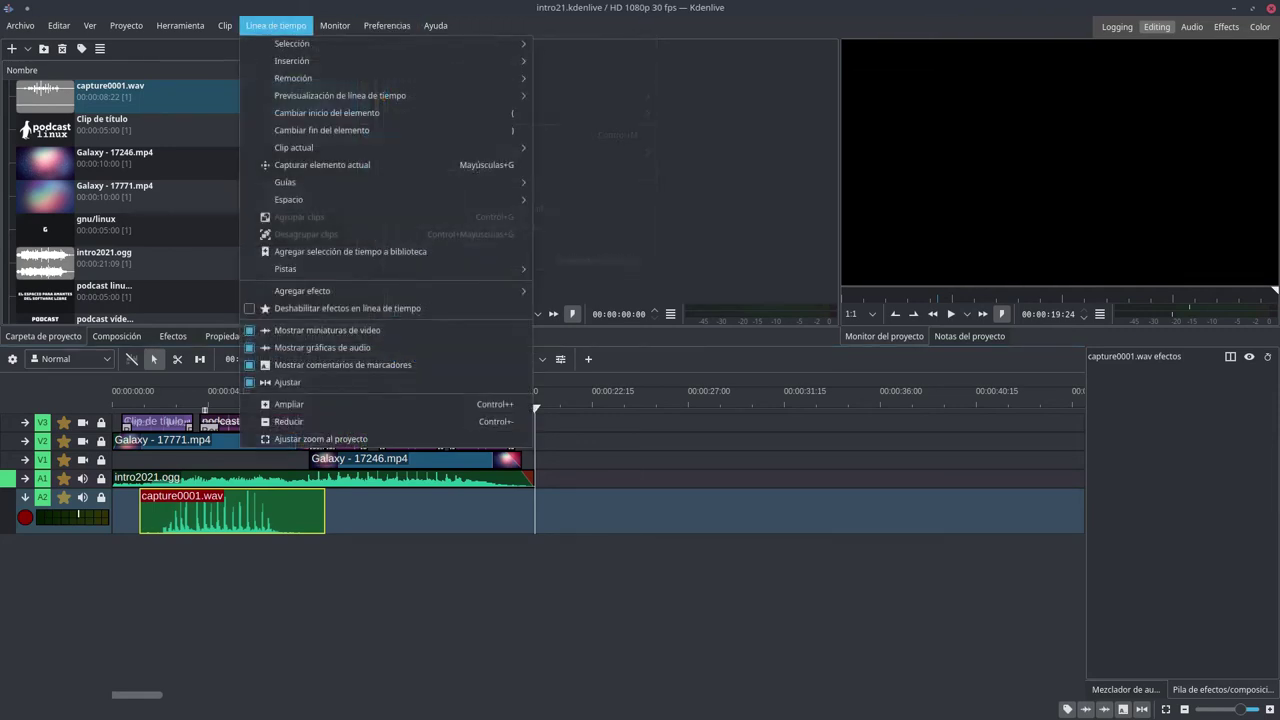
pyautogui.moveTo(20, 25)
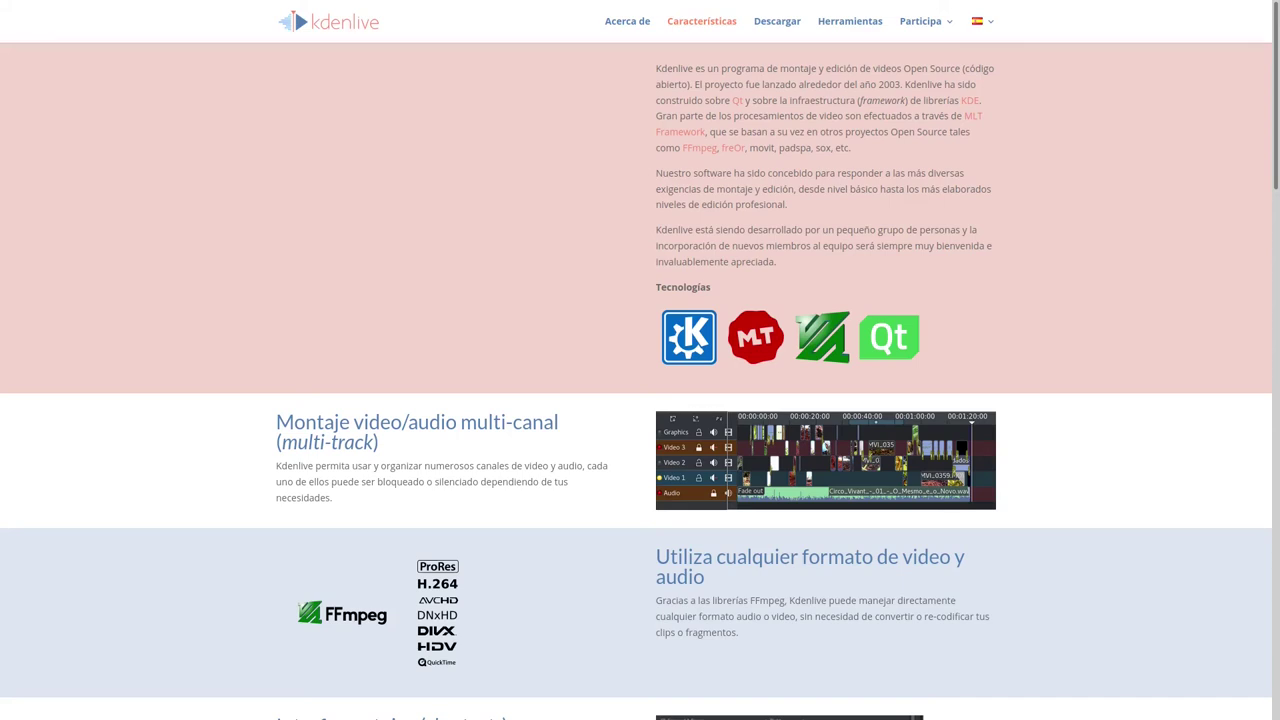
# Step: Look through the Características page of the Kdenlive website in the browser, from the technologies down to the online resources
pyautogui.scroll(-3, 640, 380)
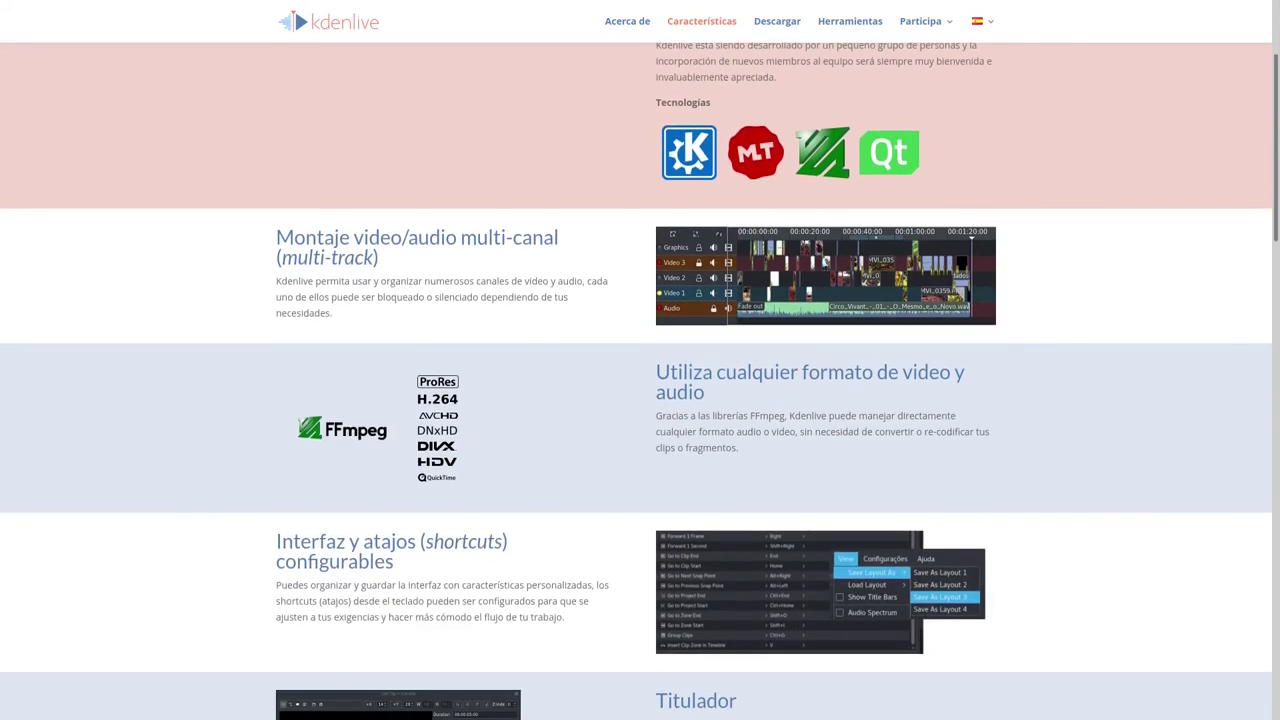
pyautogui.scroll(-7, 640, 380)
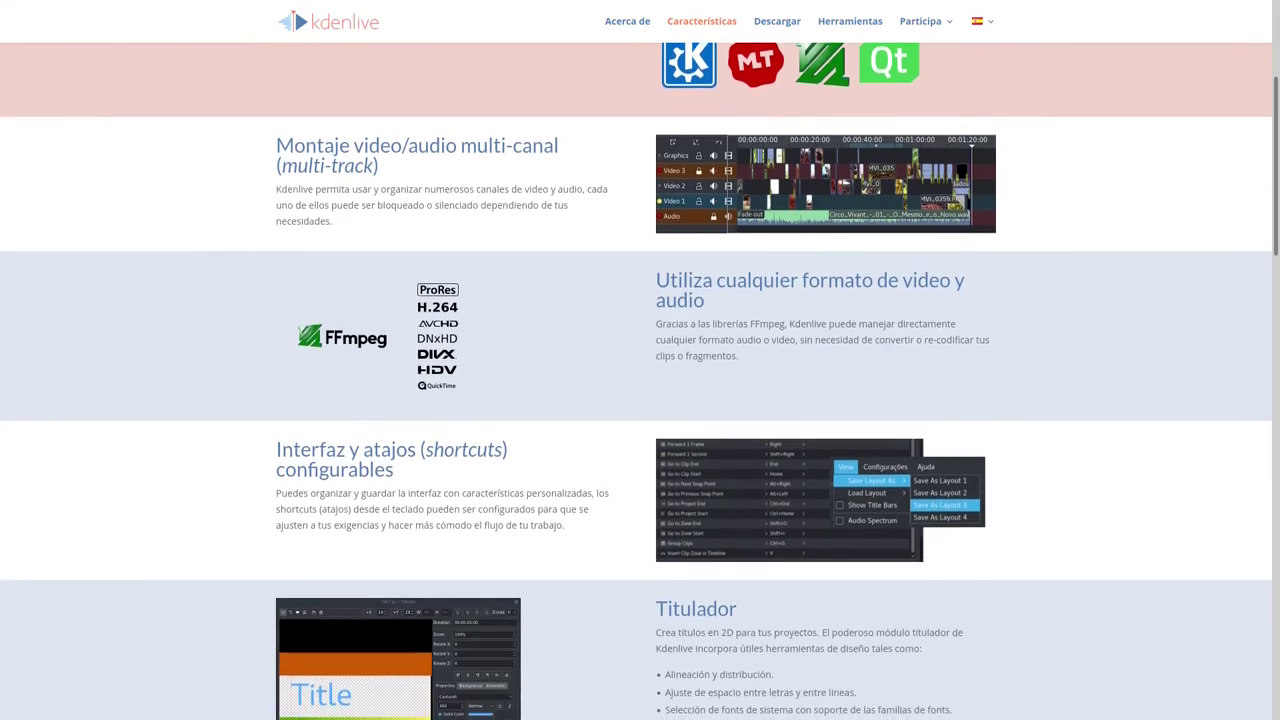
pyautogui.scroll(-5, 640, 380)
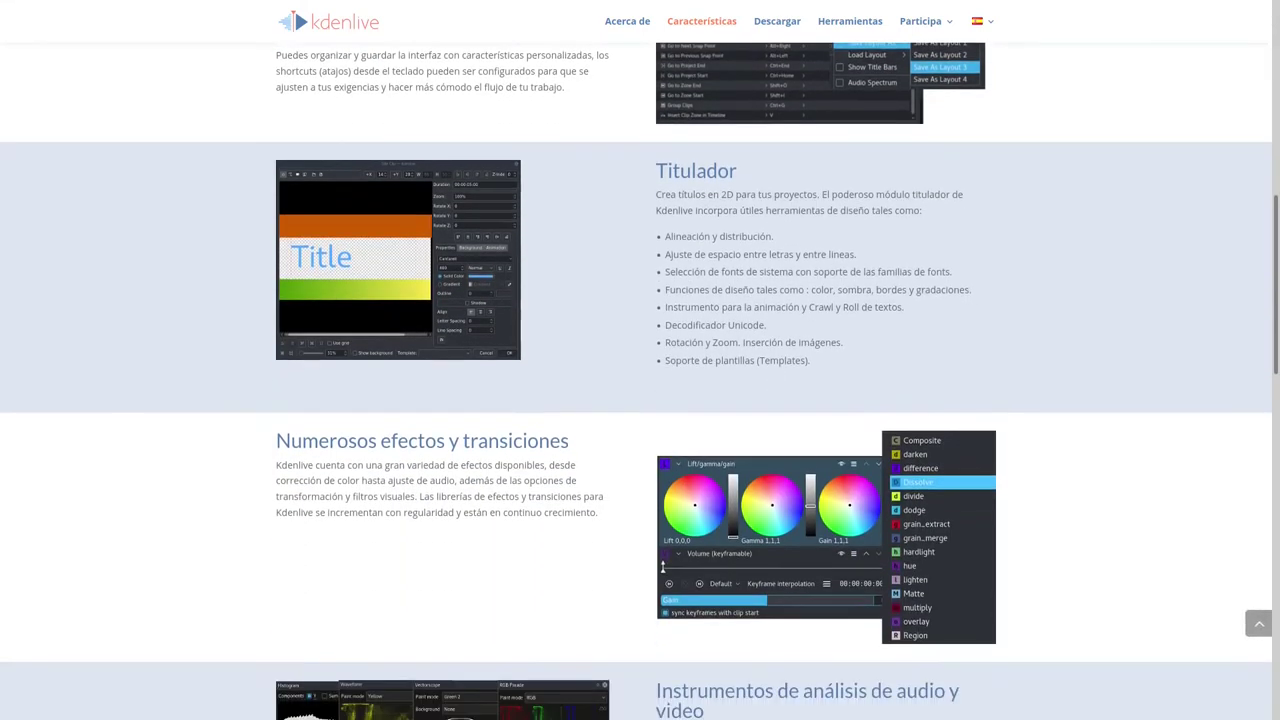
pyautogui.scroll(-7, 640, 380)
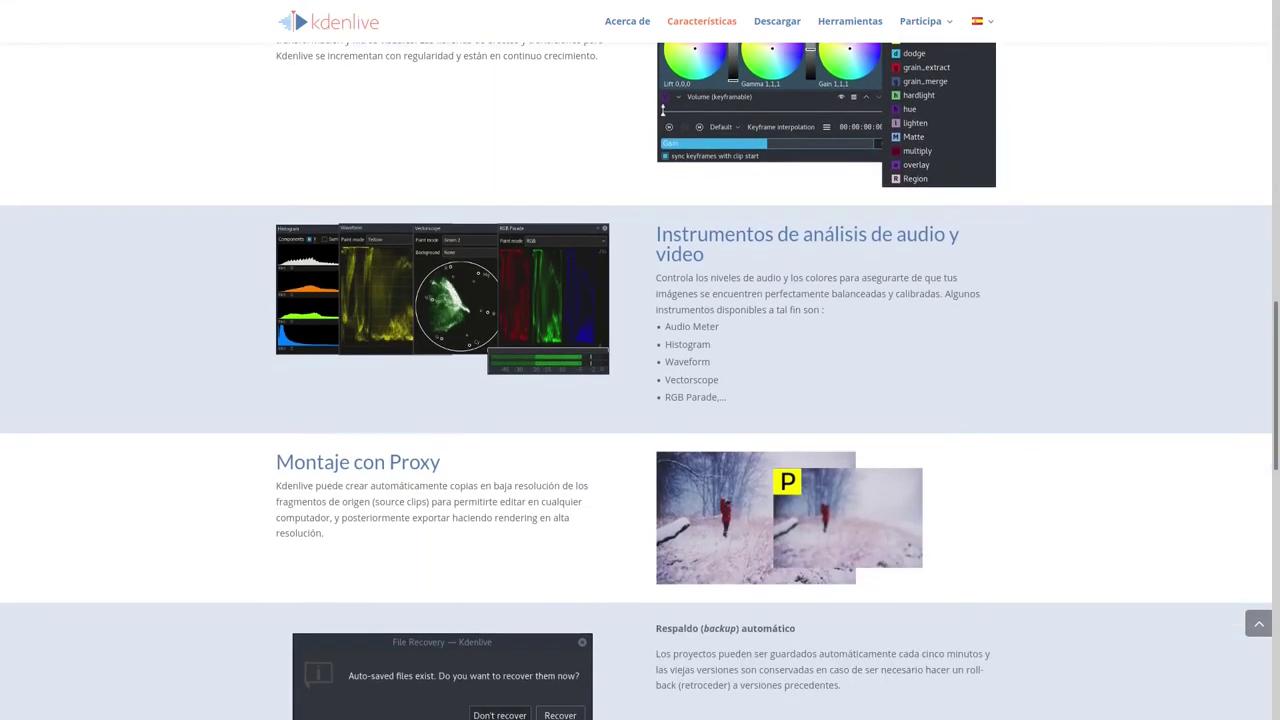
pyautogui.scroll(-12, 640, 380)
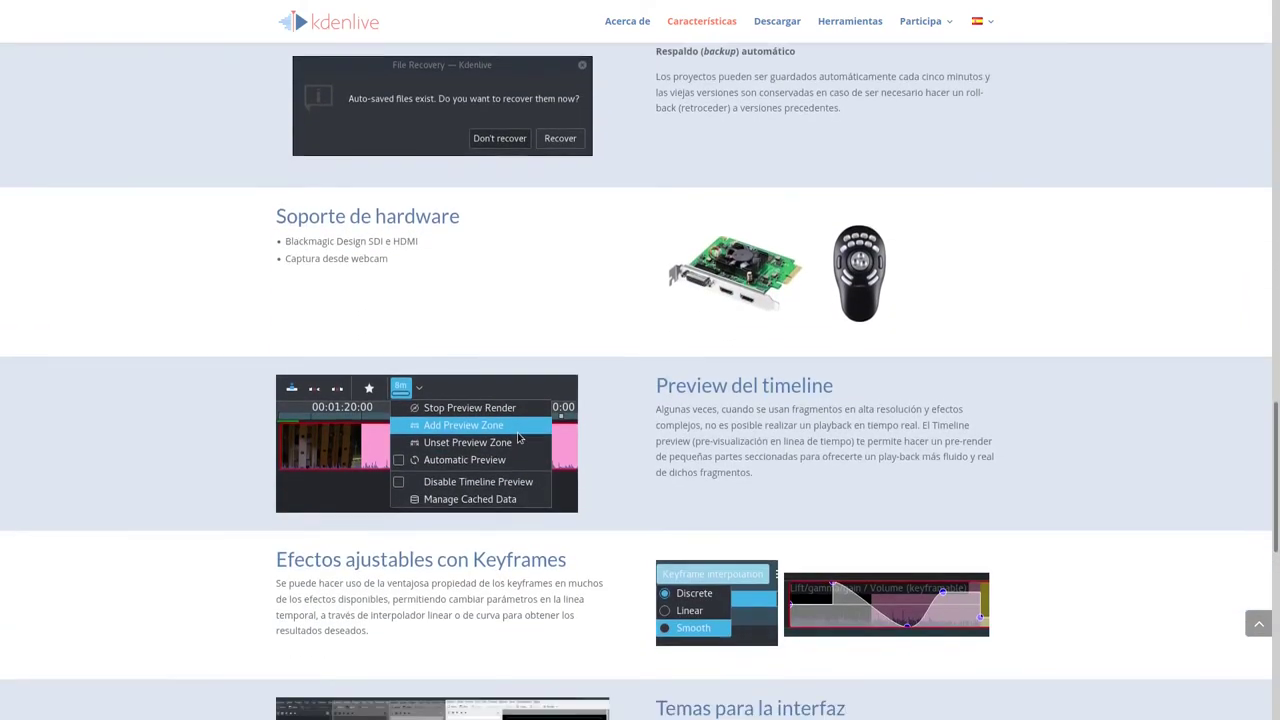
pyautogui.scroll(-1, 640, 380)
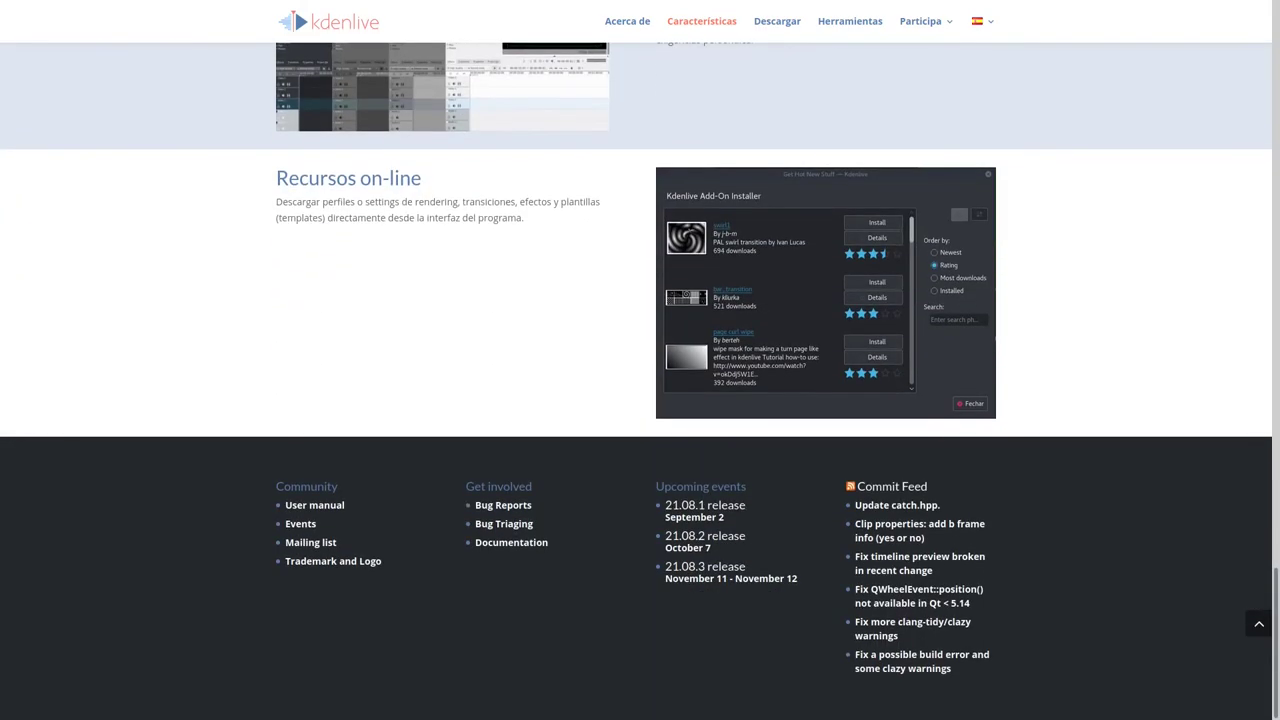
# Step: Examine the website's Acerca de page, including its technologies, licences and developers, and open the Descargar page
pyautogui.press('F11')
pyautogui.click(627, 69)
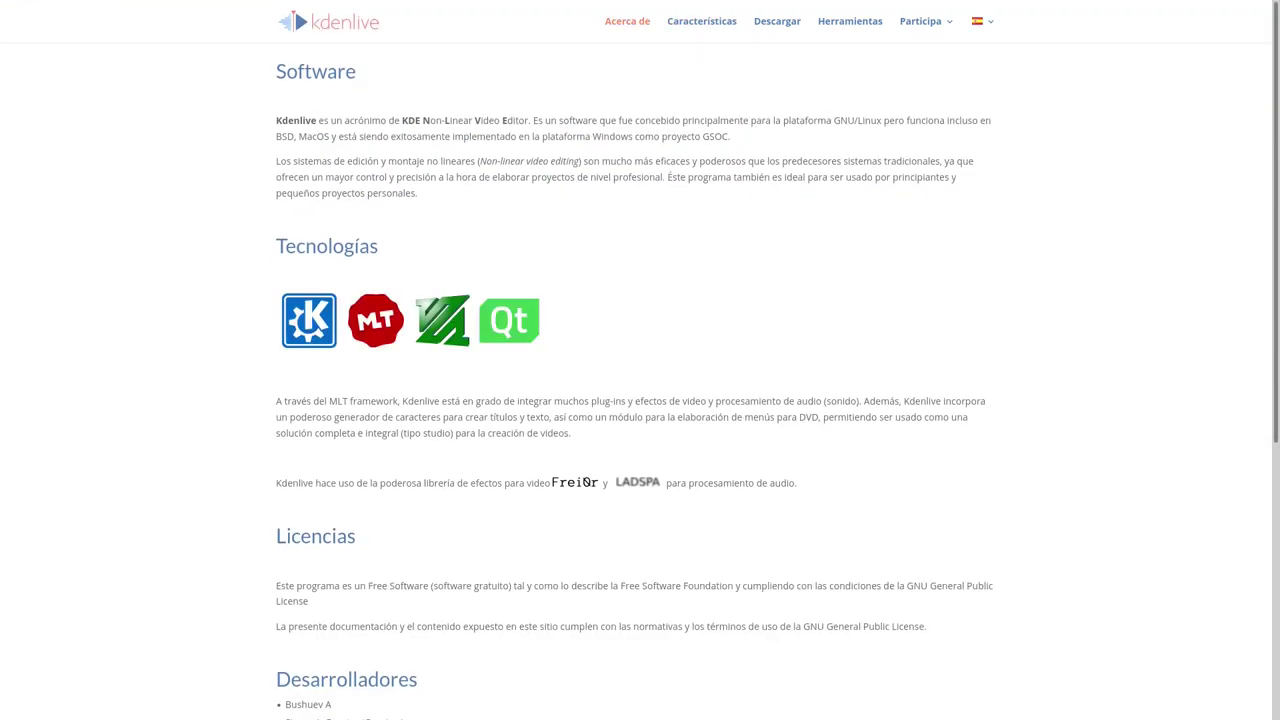
pyautogui.scroll(-5, 640, 380)
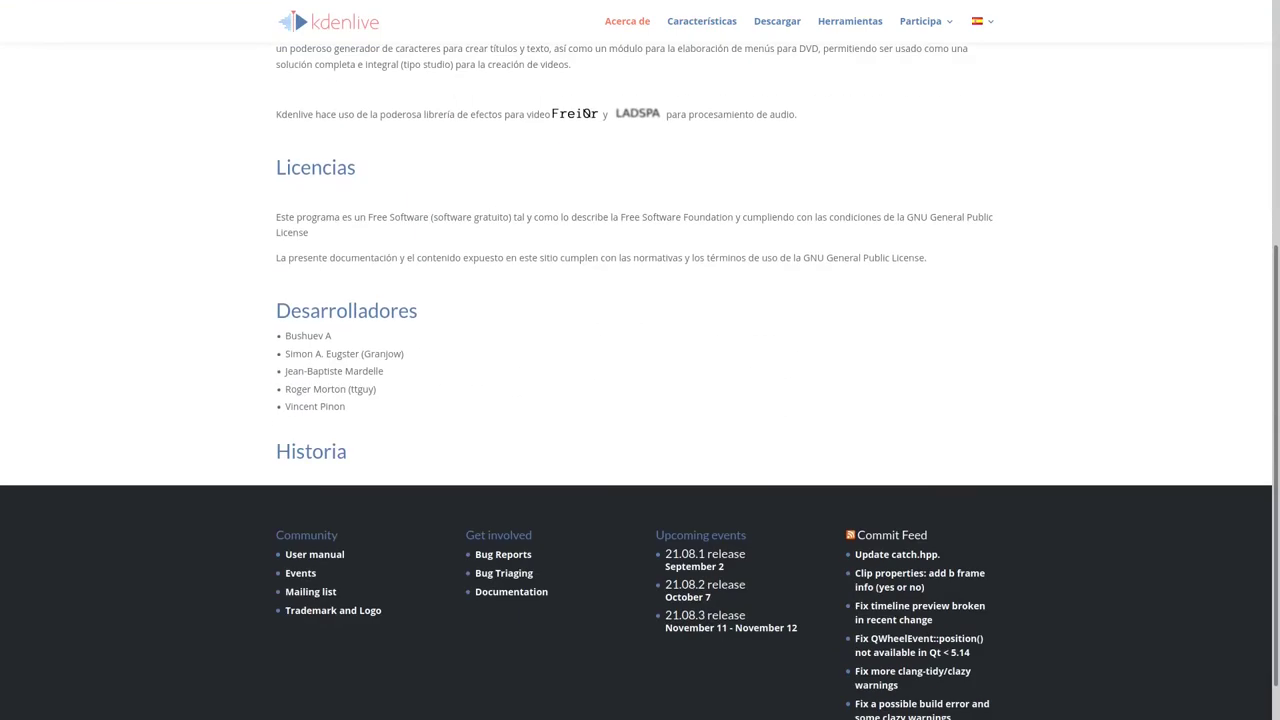
pyautogui.scroll(-1, 640, 380)
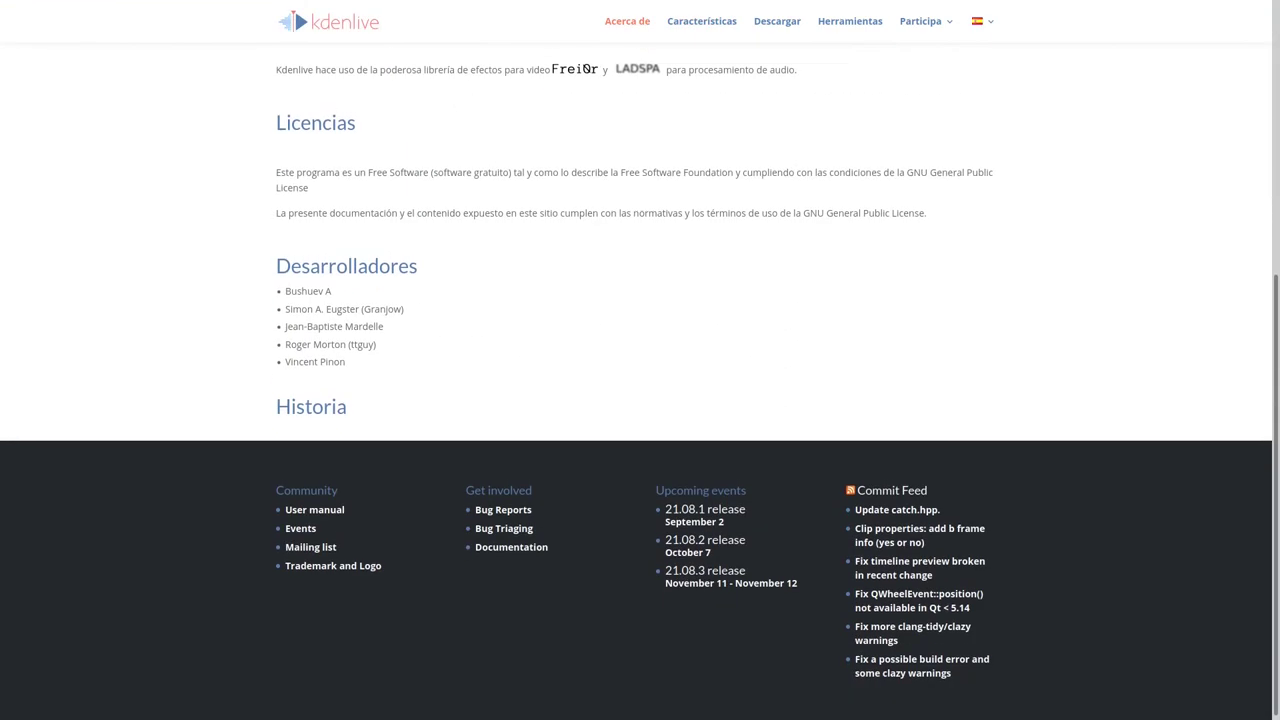
pyautogui.scroll(5, 640, 380)
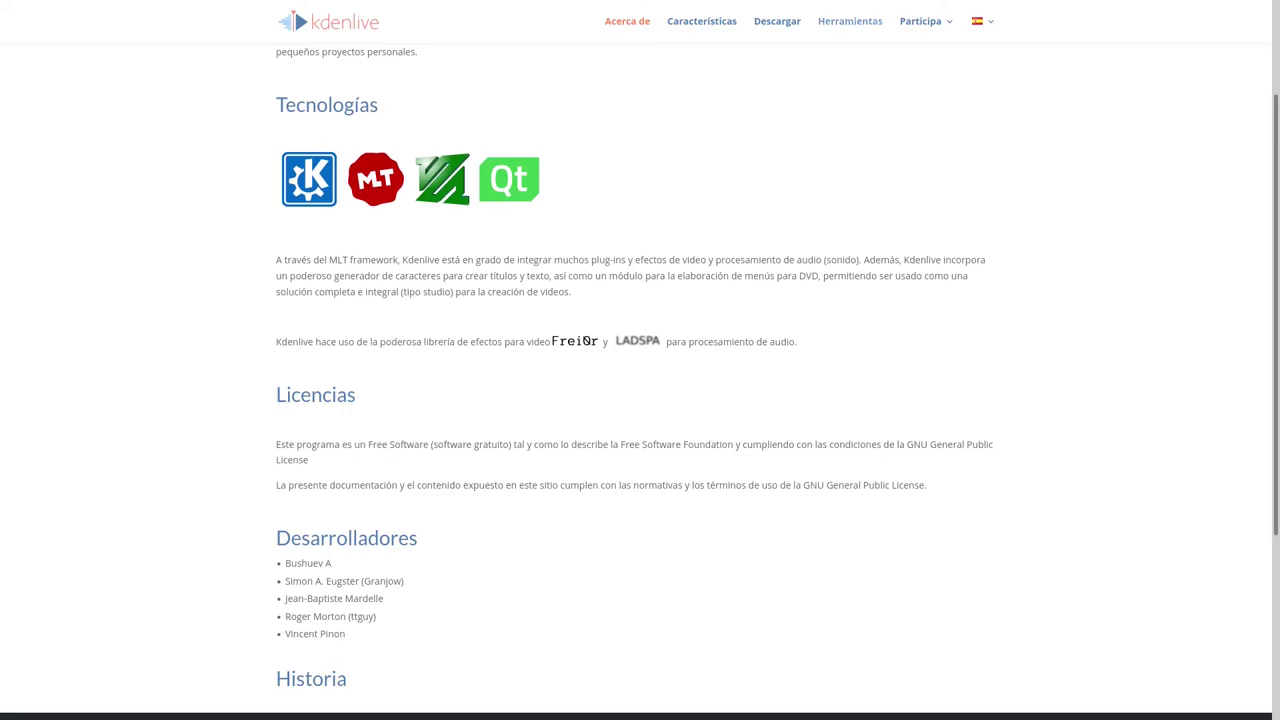
pyautogui.click(777, 21)
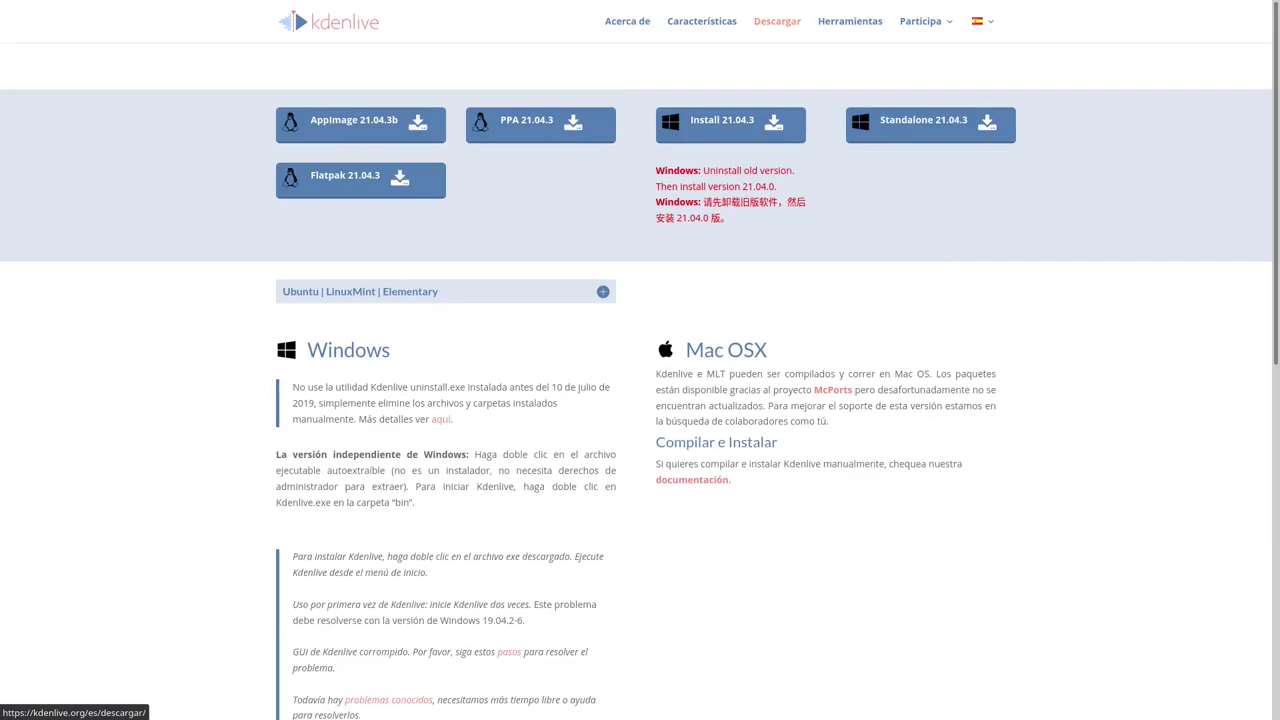